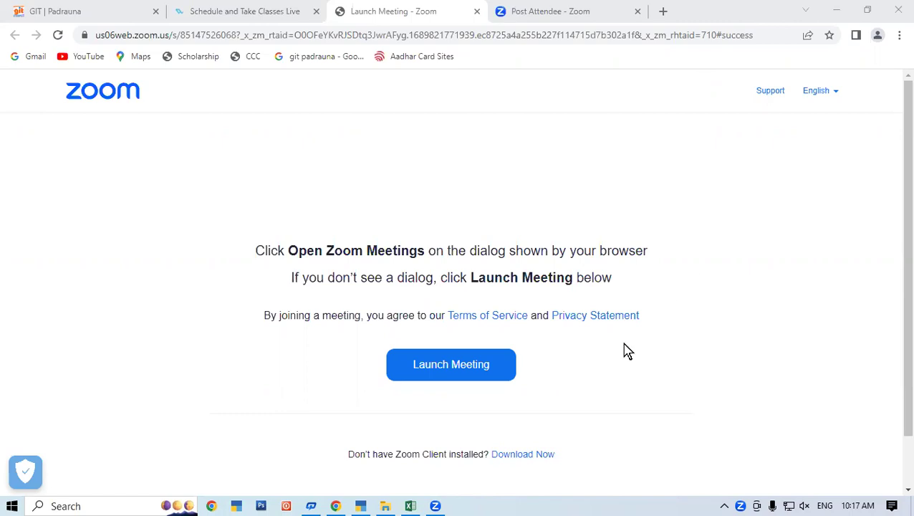
Step: Switch from Chrome to the Excel workbook holding the USE OF DATA VALIDATION sheet
click(410, 506)
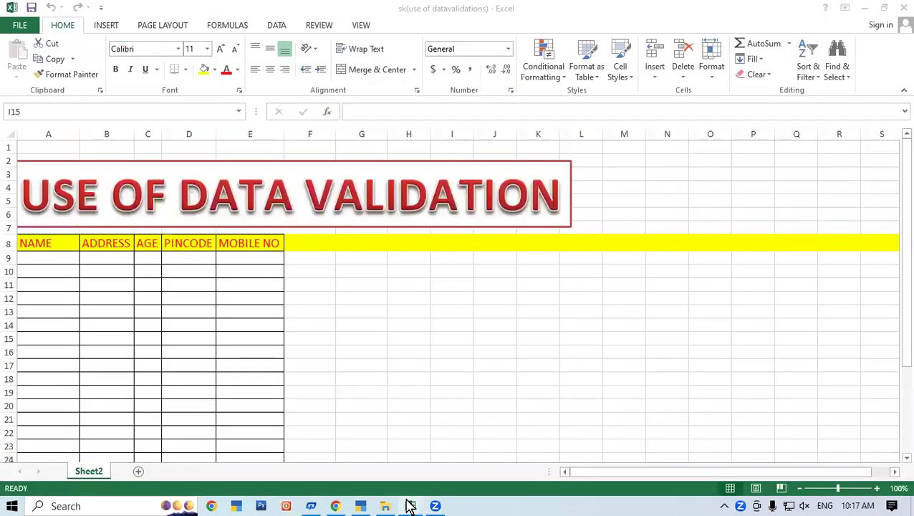
click(341, 287)
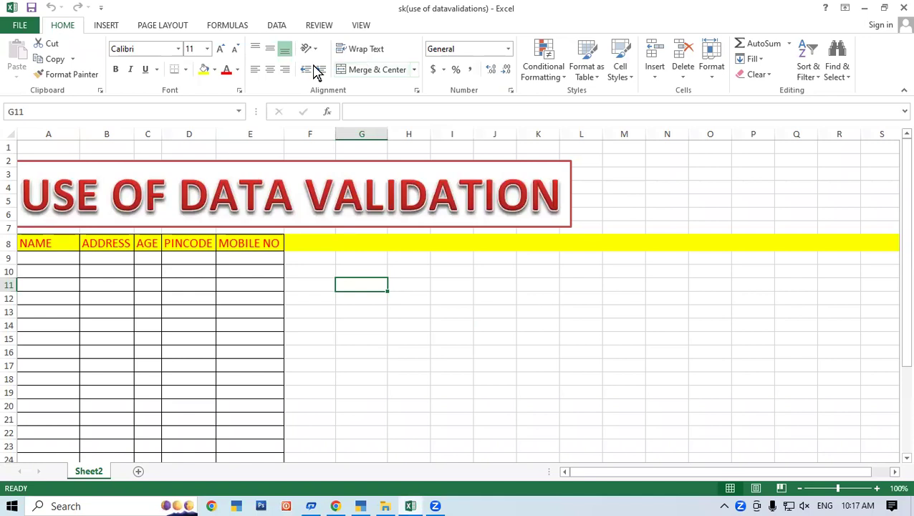
click(276, 27)
click(562, 52)
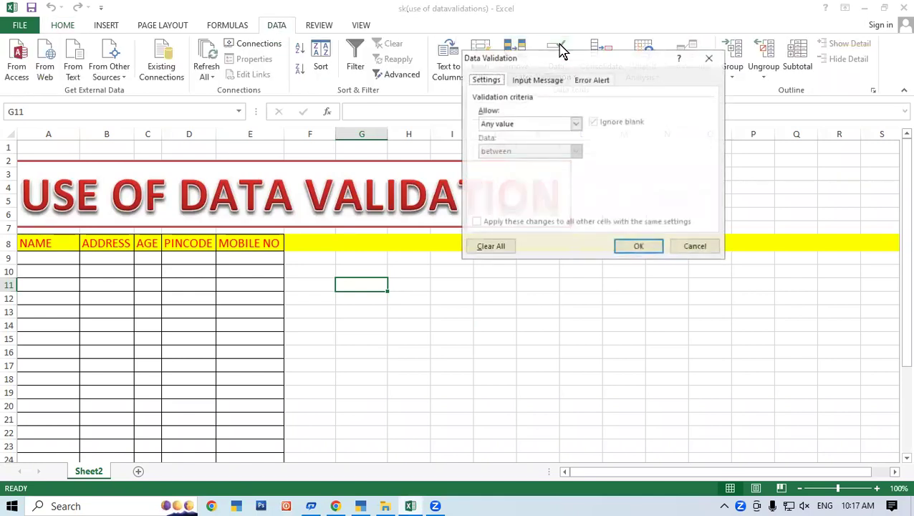
click(529, 123)
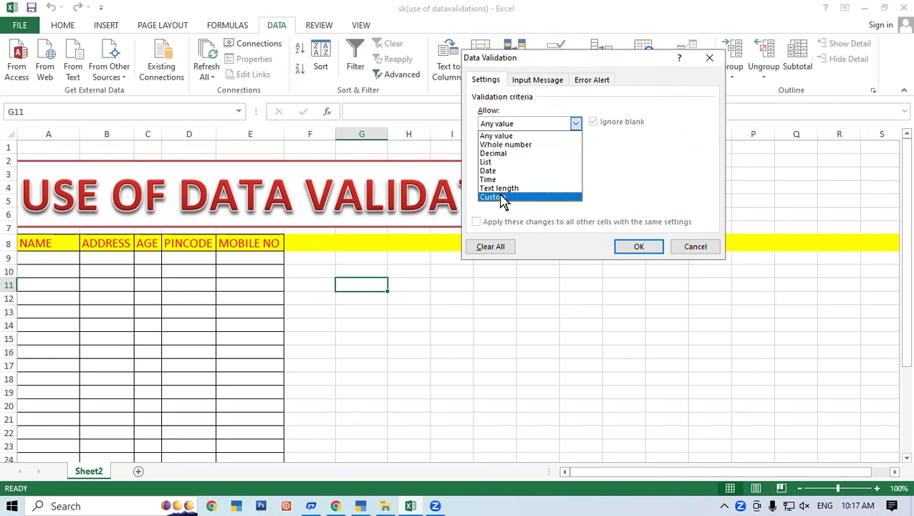
click(539, 82)
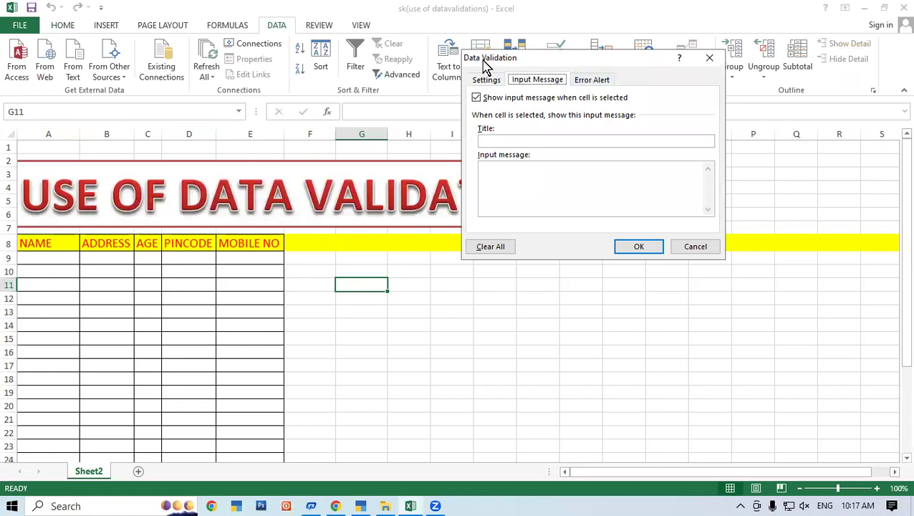
click(484, 81)
click(500, 124)
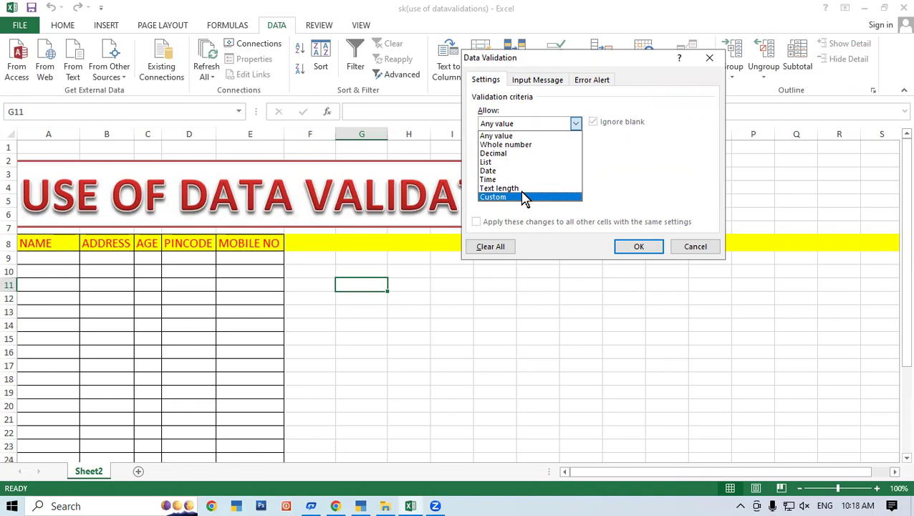
click(566, 65)
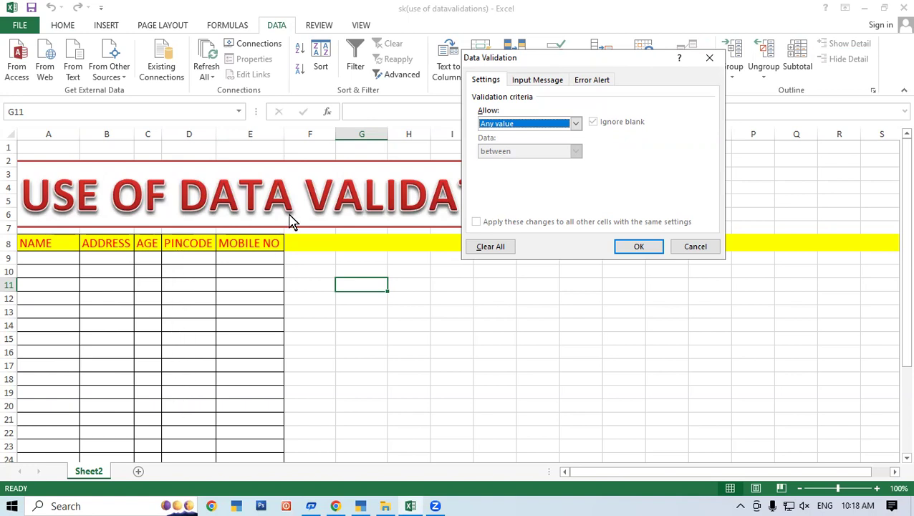
click(493, 125)
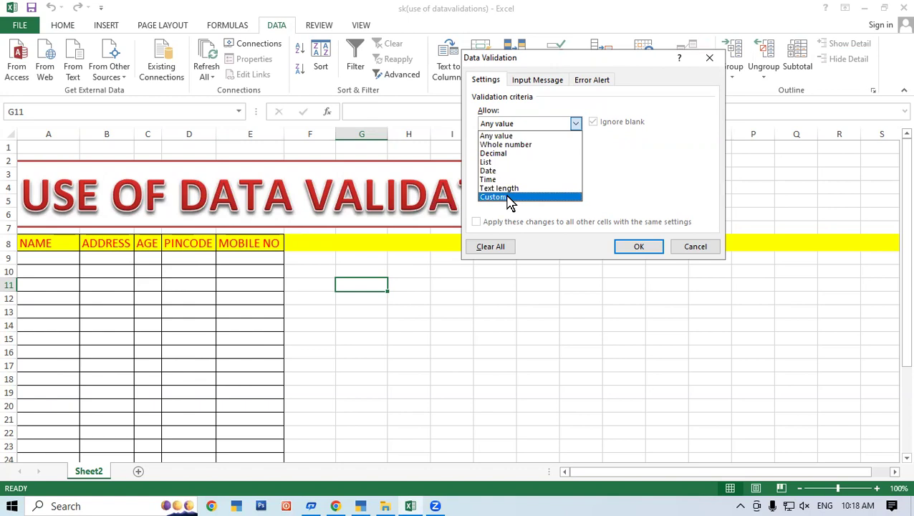
click(706, 246)
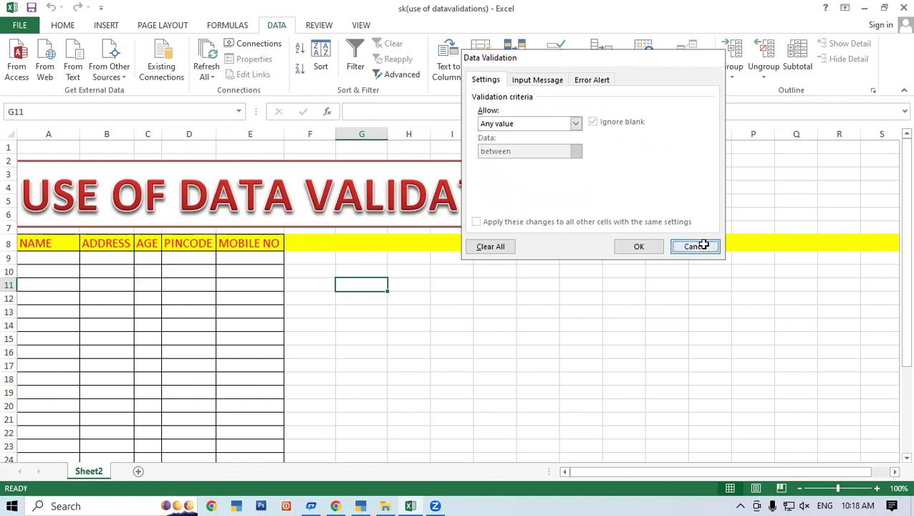
click(493, 285)
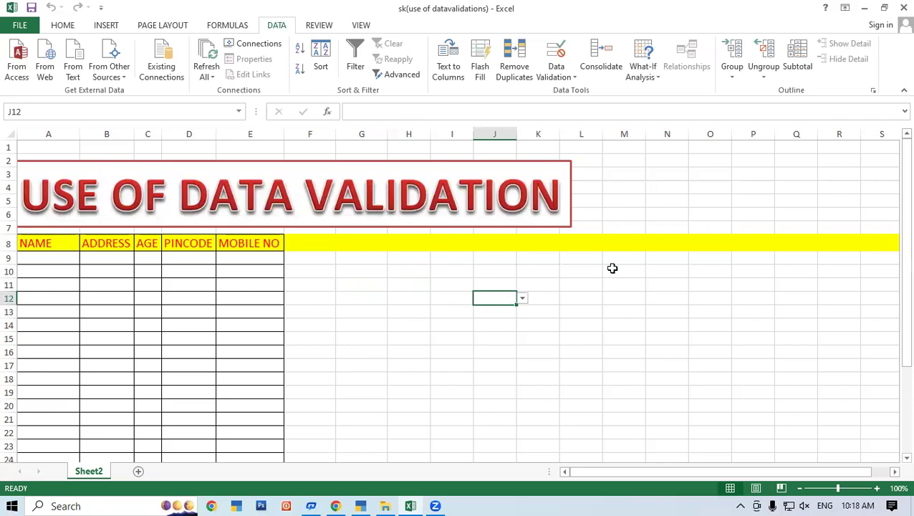
Step: Enter ISTEXT in M11 and ISNUMBER in M12, and widen column M to fit
click(630, 283)
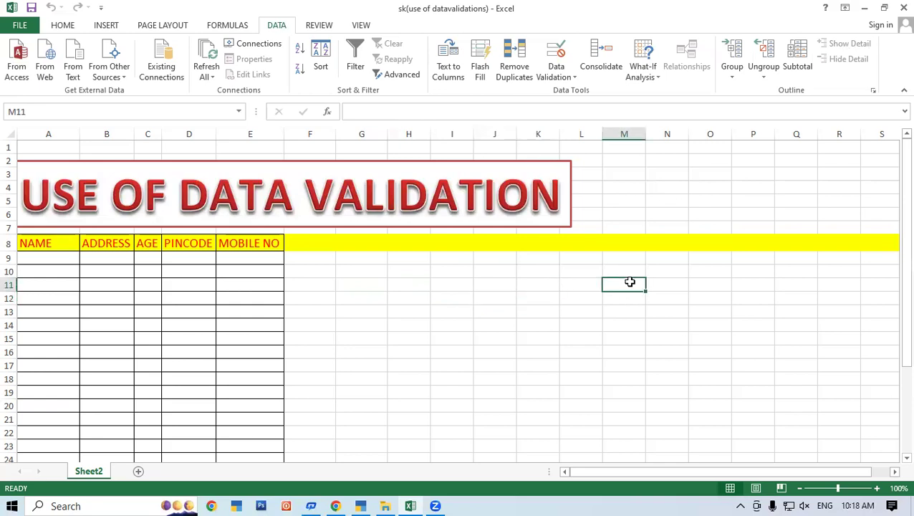
text(ISTEXT)
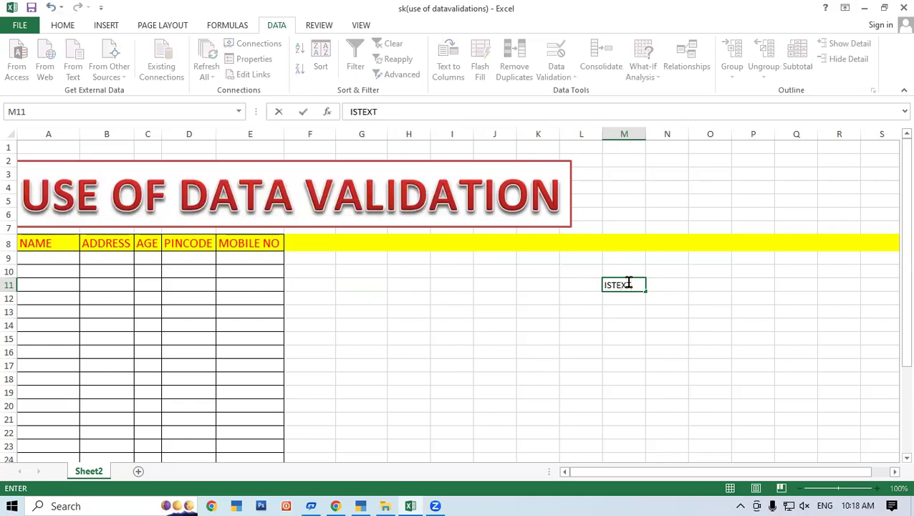
click(627, 297)
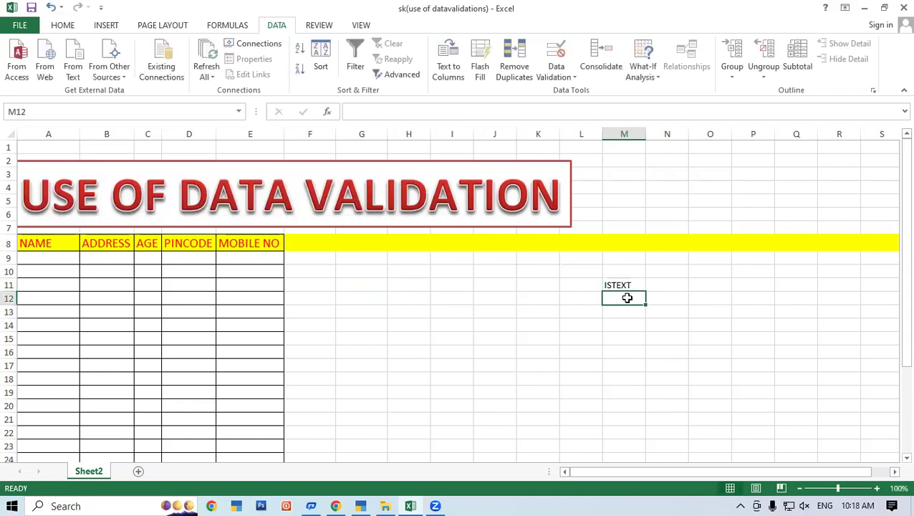
text(ISNUMBER)
click(638, 364)
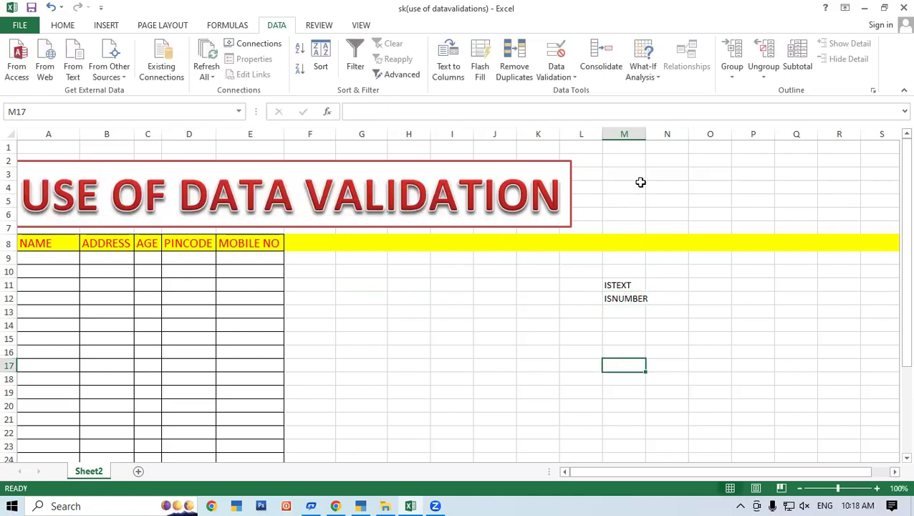
drag(645, 134, 690, 134)
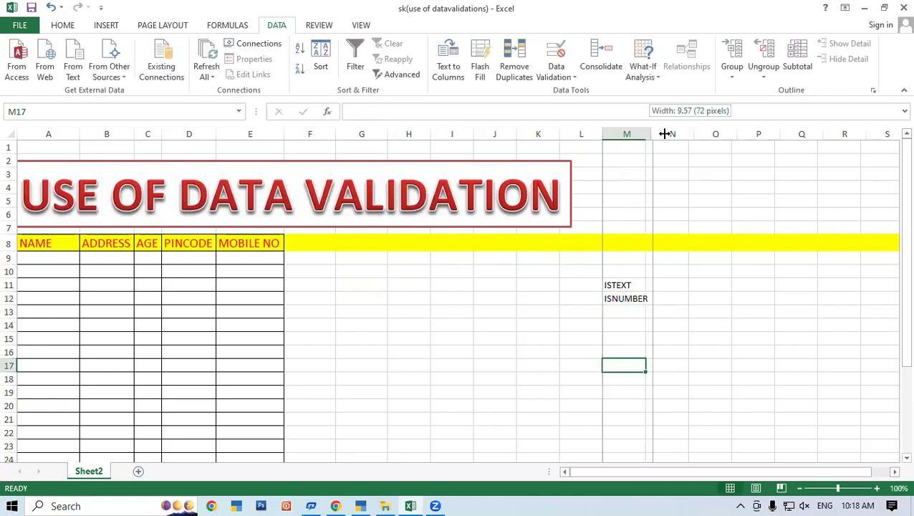
Step: Make the M11:M12 labels bold at 14-point font size
click(636, 282)
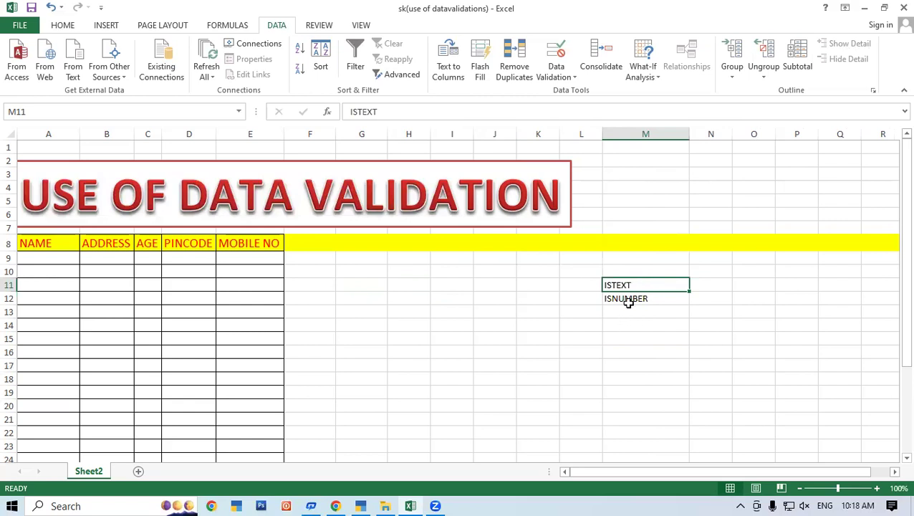
click(629, 302)
drag(624, 286, 623, 300)
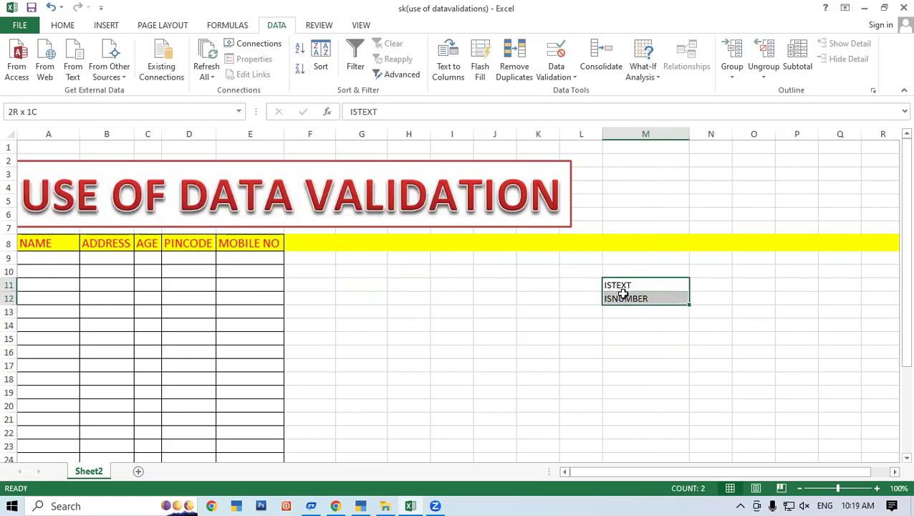
click(63, 27)
click(115, 68)
click(220, 48)
click(219, 49)
click(645, 358)
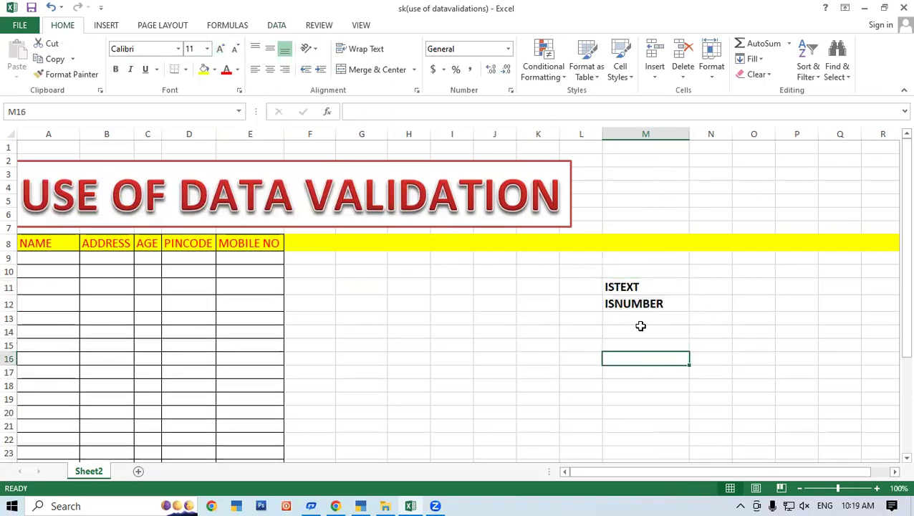
Step: Check the labels' formatting, then select N11 for the sample entries
click(640, 286)
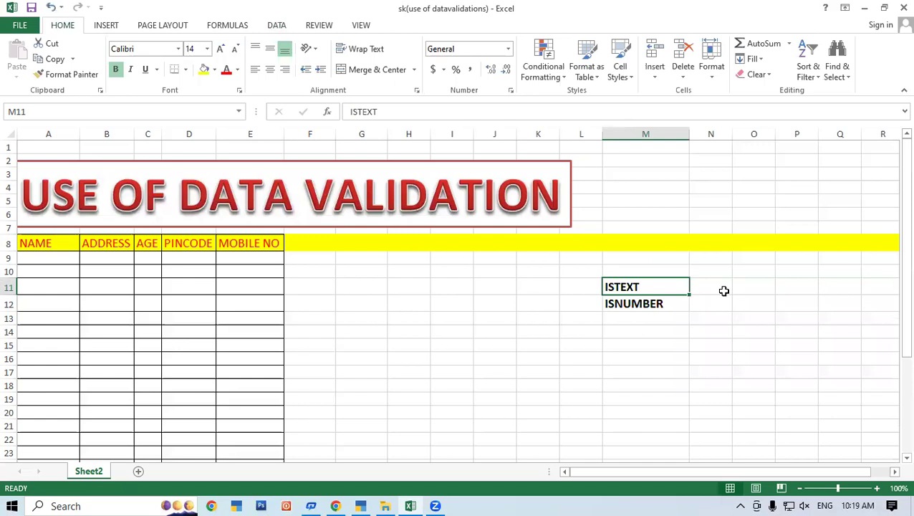
click(661, 305)
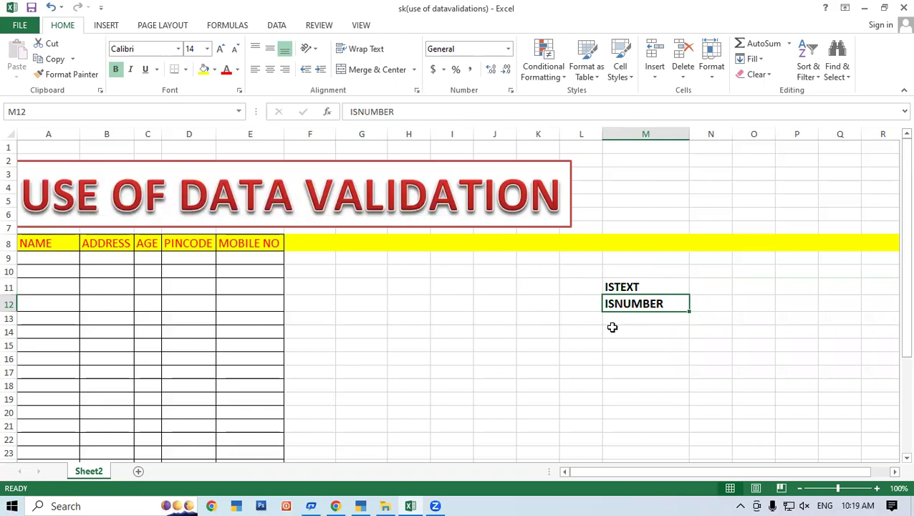
click(719, 288)
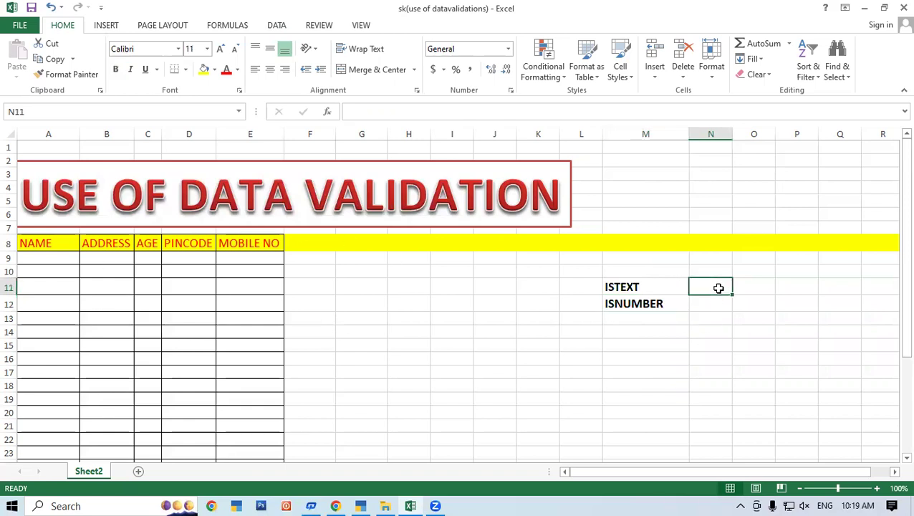
click(505, 285)
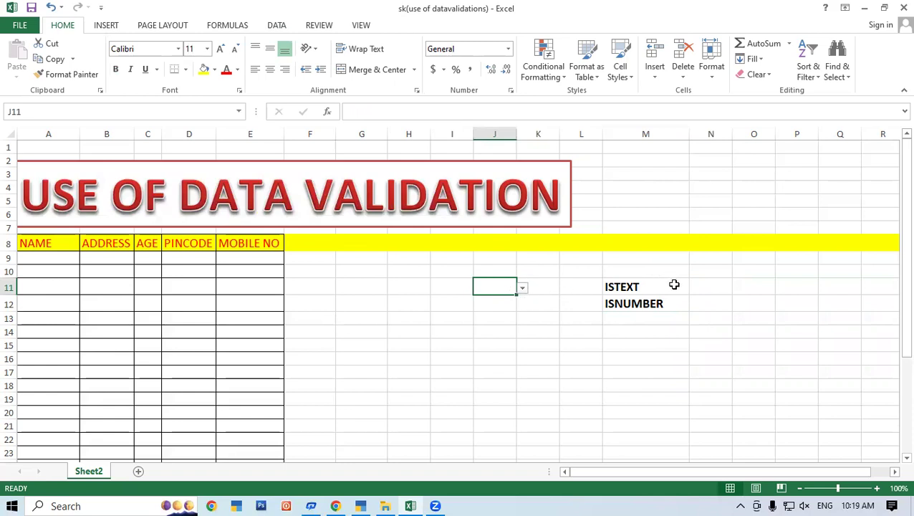
click(713, 288)
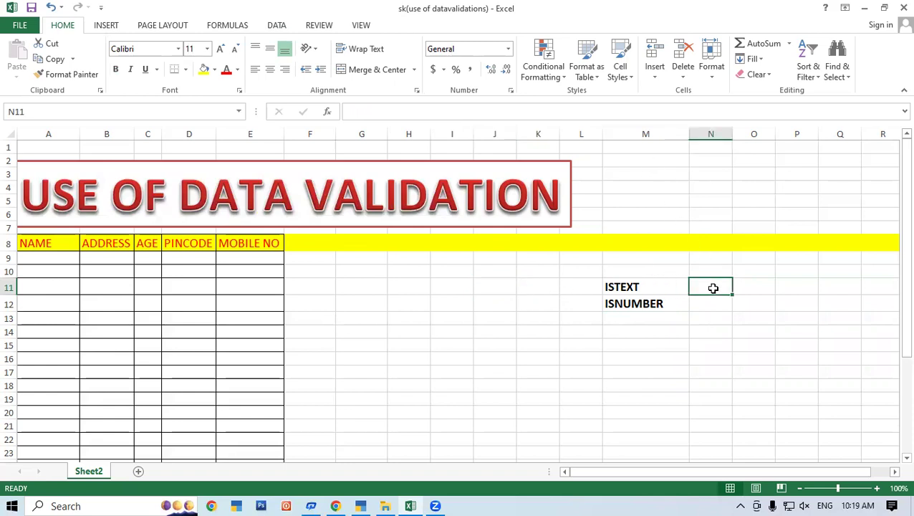
Step: Enter the sample names Rahul, Sandeep and Mohan down column N from N11
text(=is)
key(BackSpace)
key(BackSpace)
key(BackSpace)
text(=i)
key(BackSpace)
key(BackSpace)
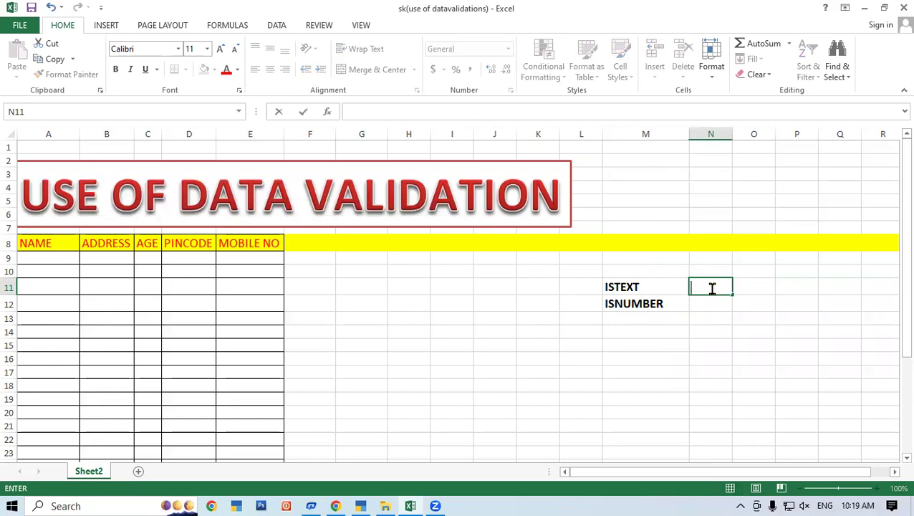
text(Rahul)
key(Return)
text(Sandeep)
key(Return)
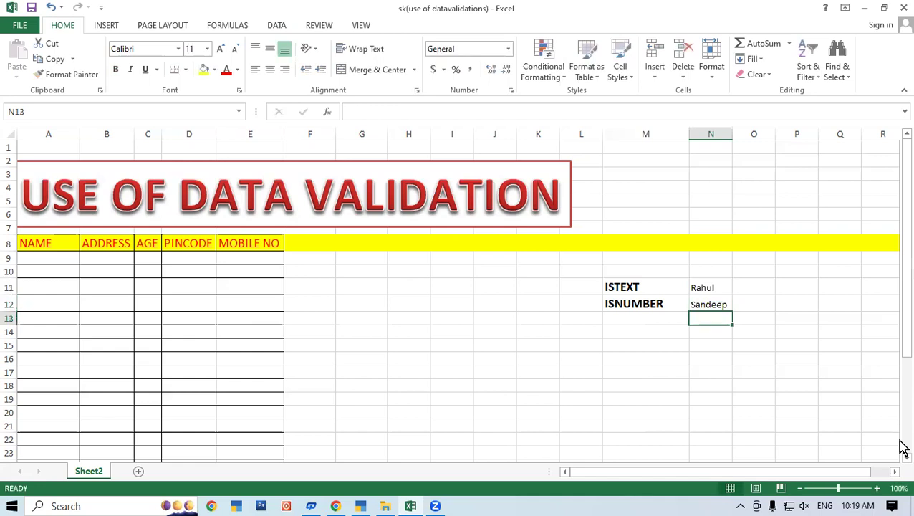
text(Mohan)
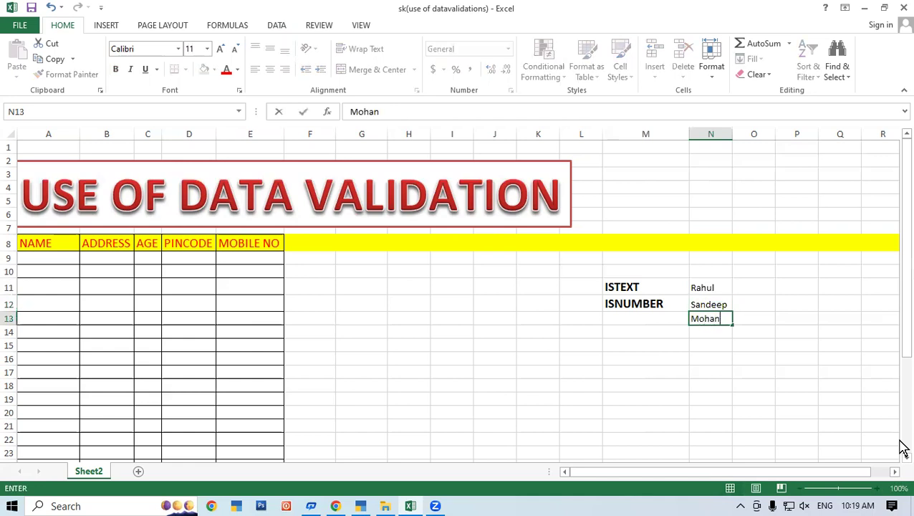
key(Return)
Step: Add the numbers 123, 986, 56 and 42 below the names, ending at N17
text(123)
key(Return)
text(9)
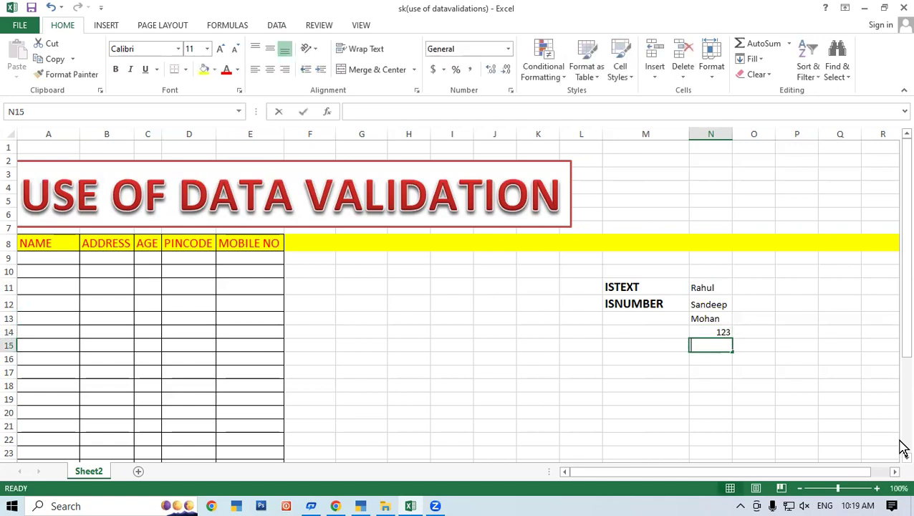
text(86)
key(Return)
text(5)
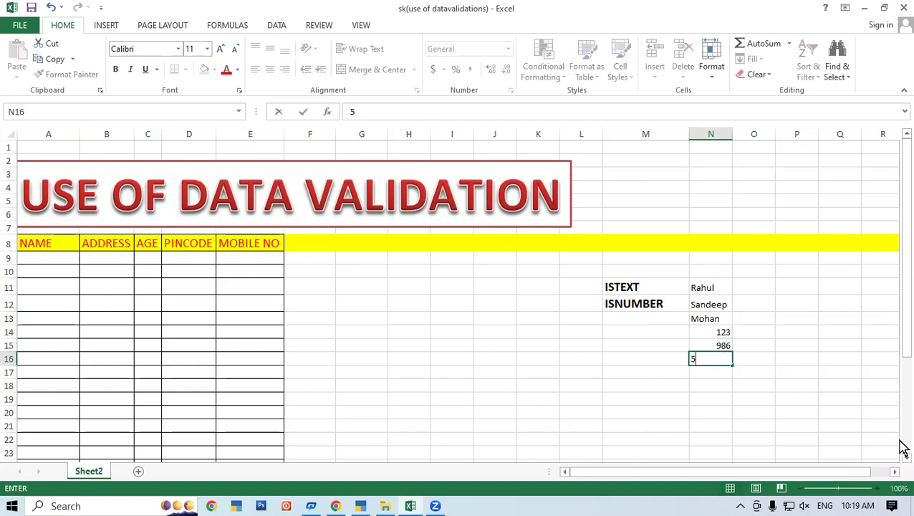
text(6)
key(Return)
text(42)
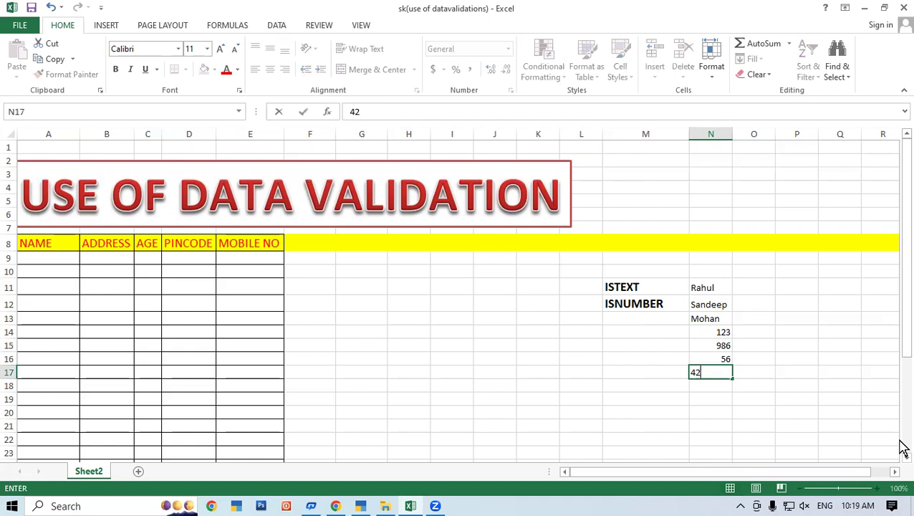
key(Return)
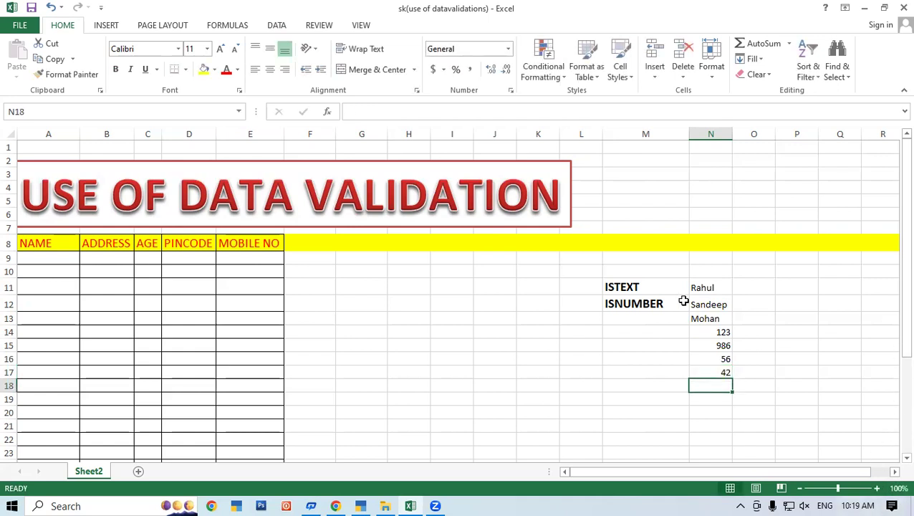
Step: Left-align N11:N17, make it bold with a larger font, and widen column N
drag(699, 287, 724, 372)
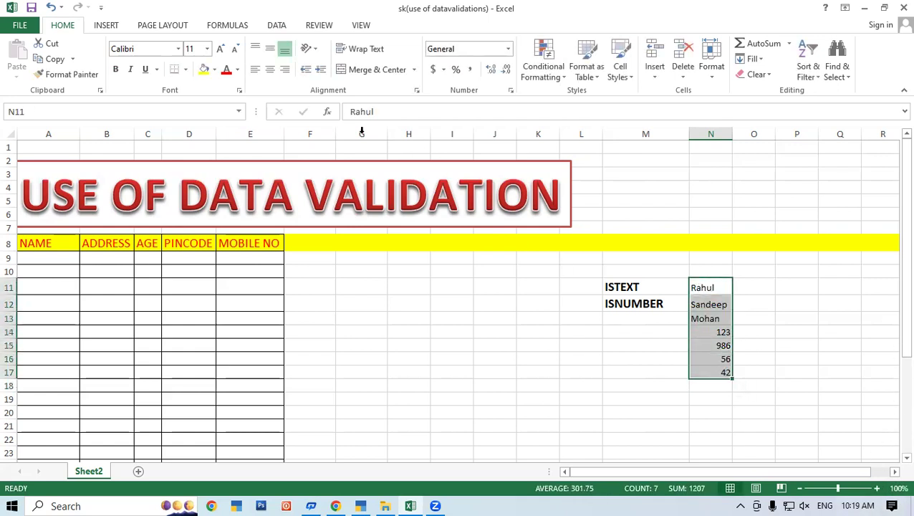
click(255, 70)
click(115, 69)
click(222, 49)
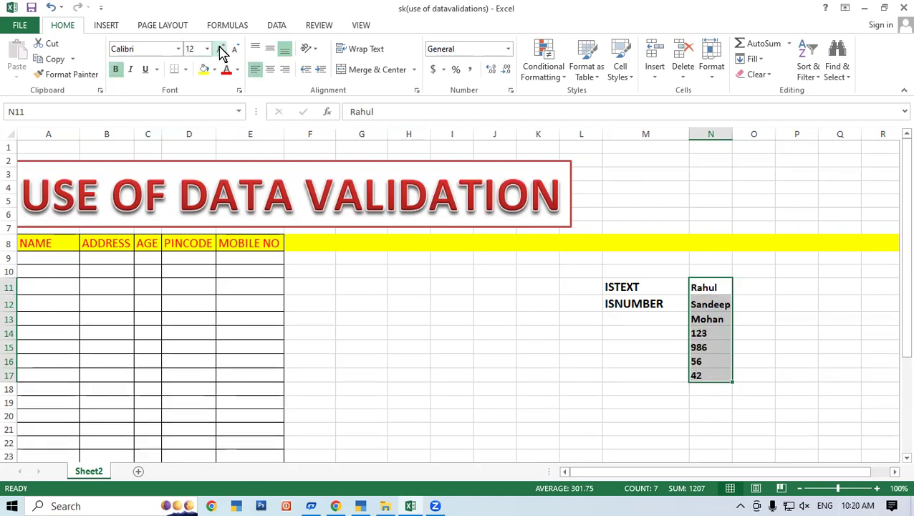
click(222, 49)
mouse_move(718, 320)
mouse_down()
mouse_move(744, 309)
mouse_move(740, 303)
mouse_up()
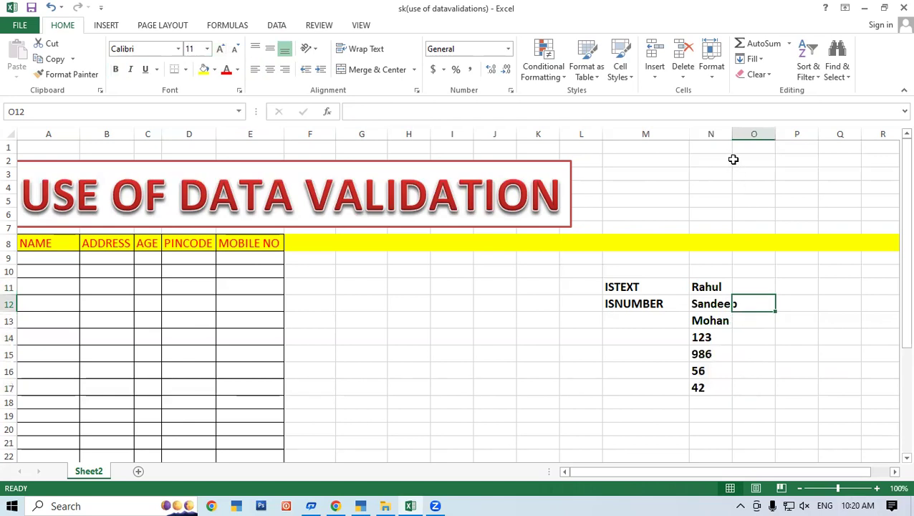
drag(732, 134, 772, 134)
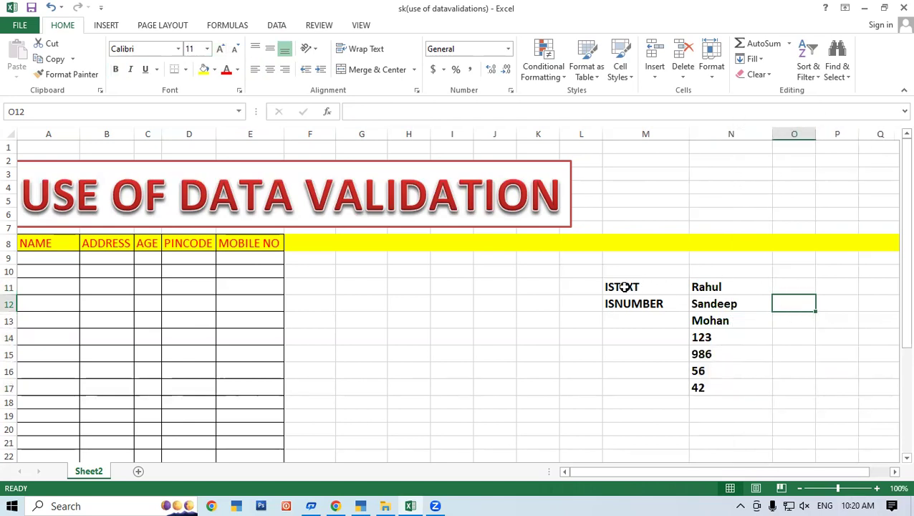
Step: Enter =ISTEXT(N11) in O11 and fill it down to O17
click(779, 287)
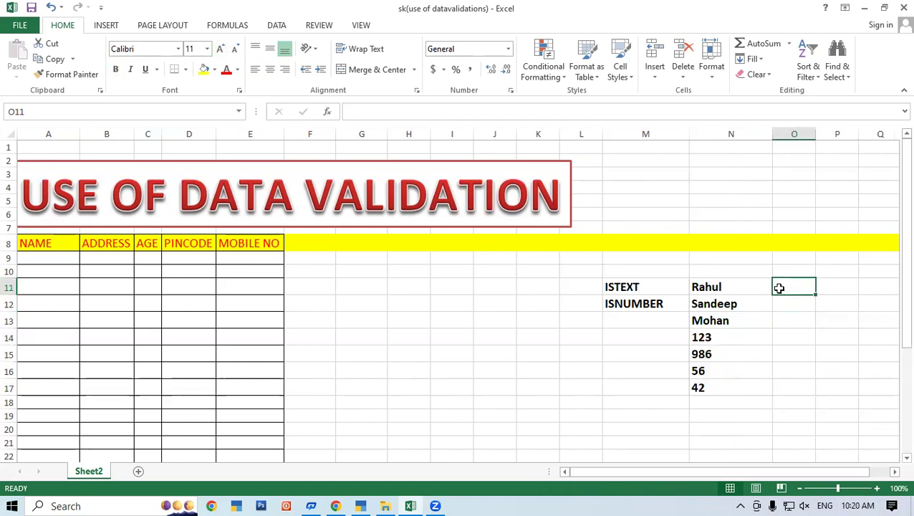
text(=)
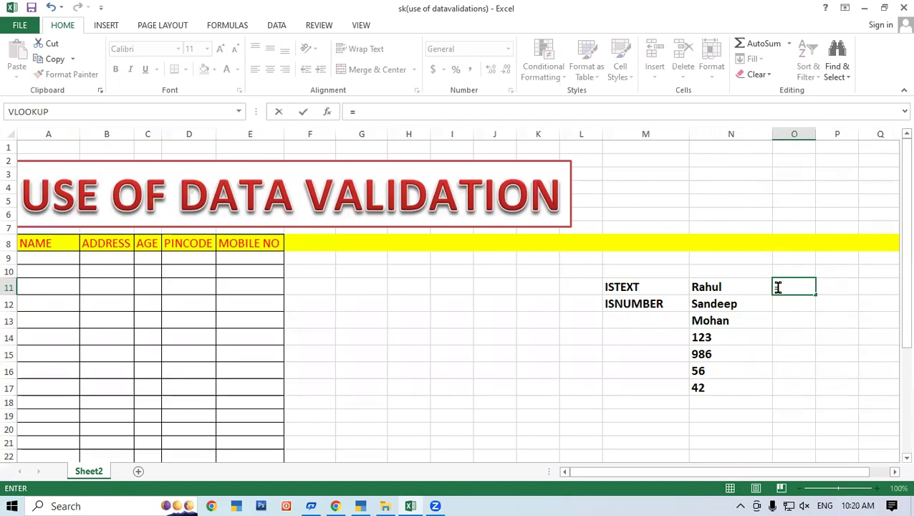
text(is)
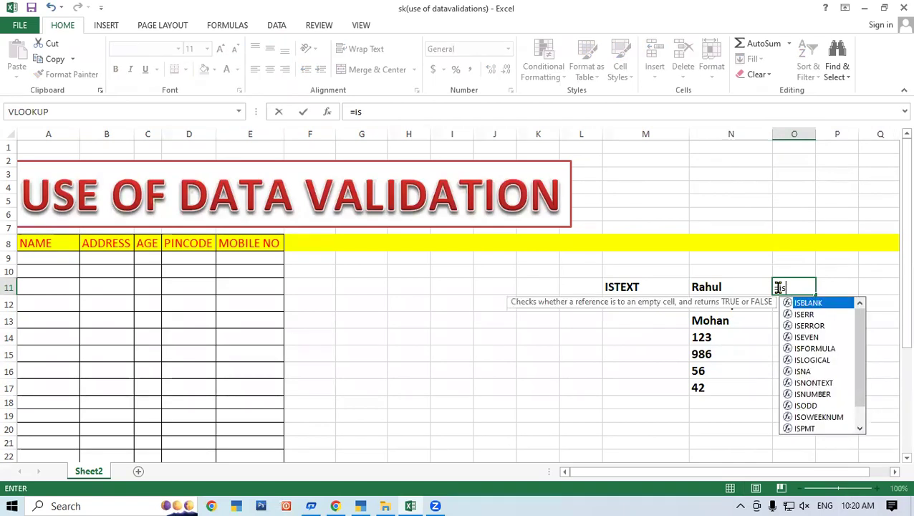
text(te)
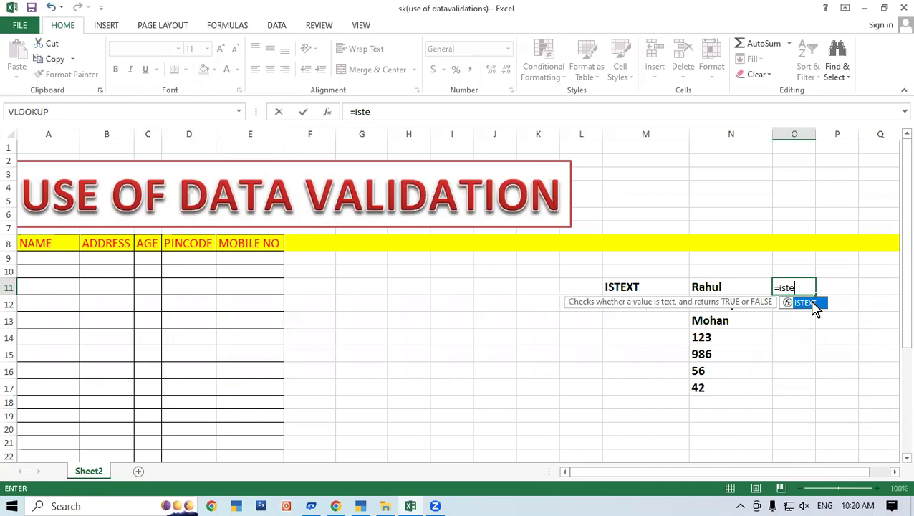
double_click(812, 304)
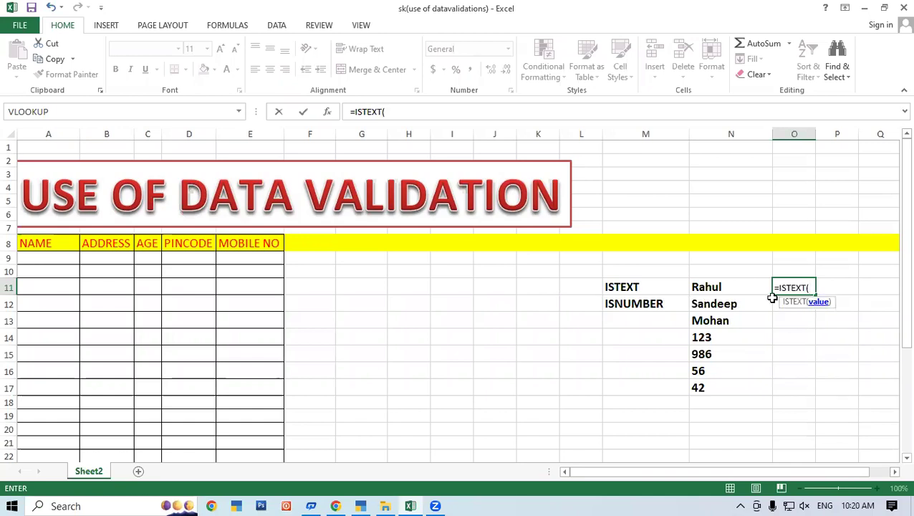
click(728, 287)
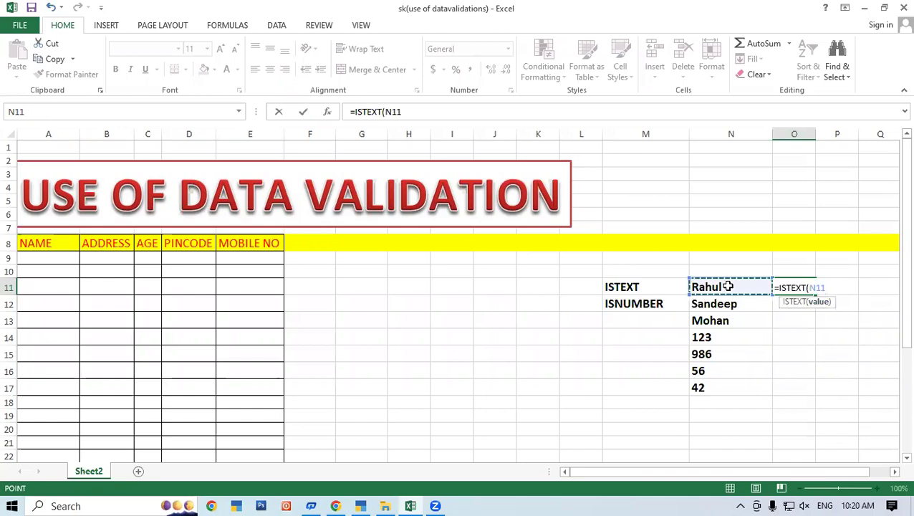
text())
key(Return)
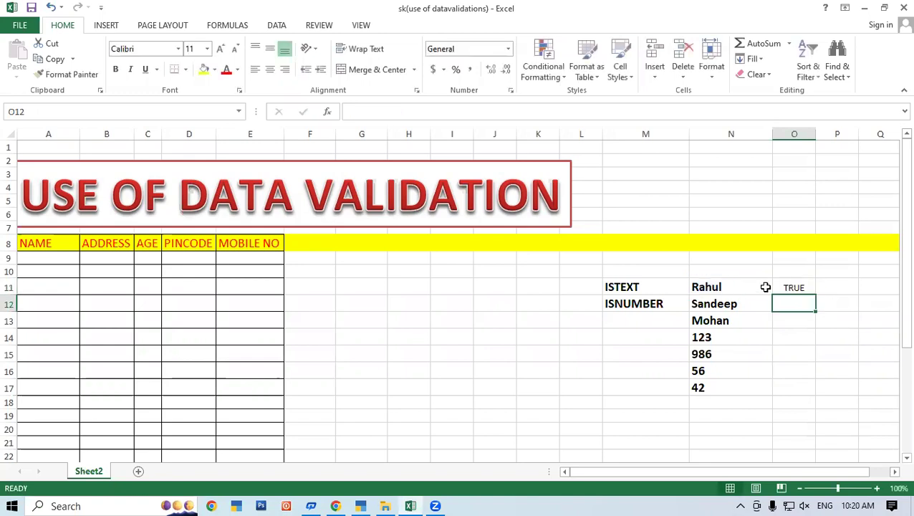
click(801, 286)
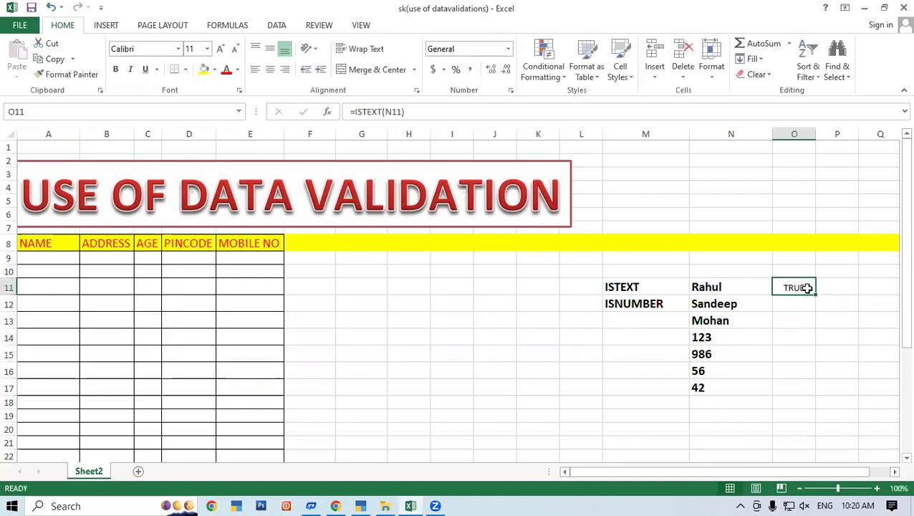
drag(816, 294, 836, 393)
click(853, 303)
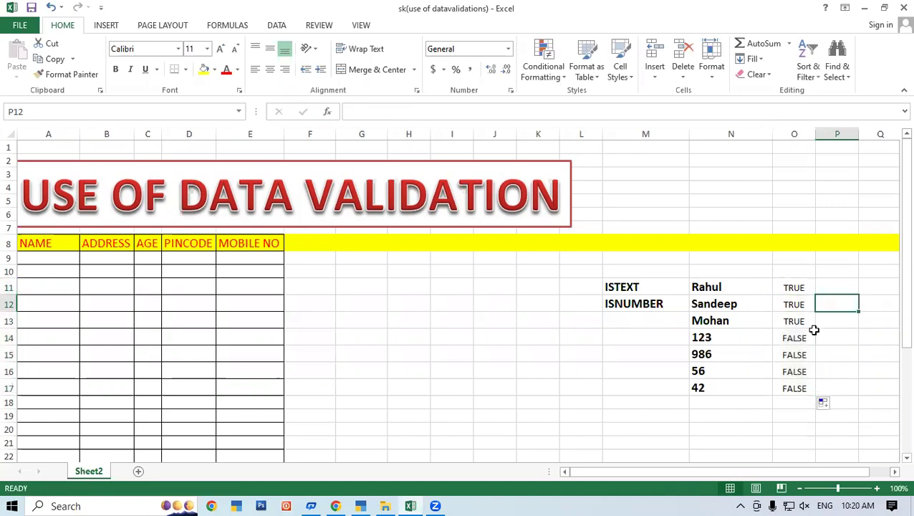
click(825, 289)
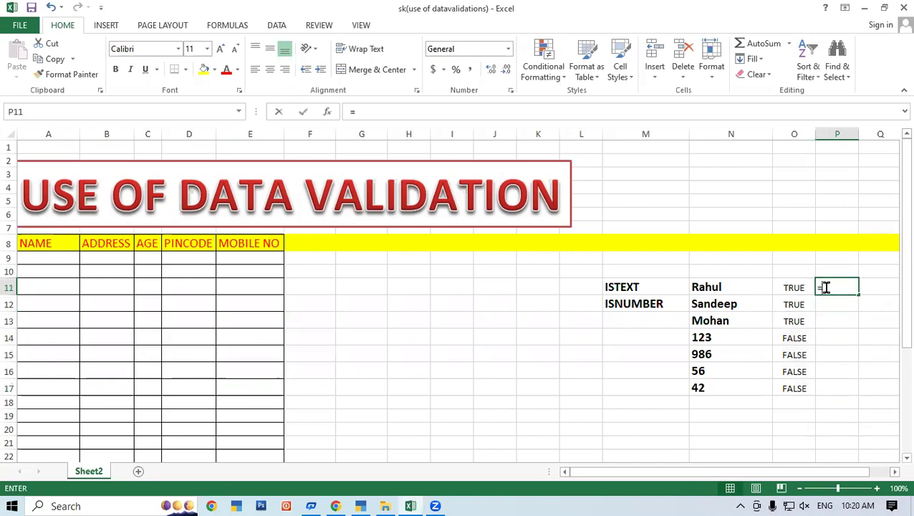
Step: Enter =ISNUMBER(N11) in P11 and fill it down to P17
text(=isnu)
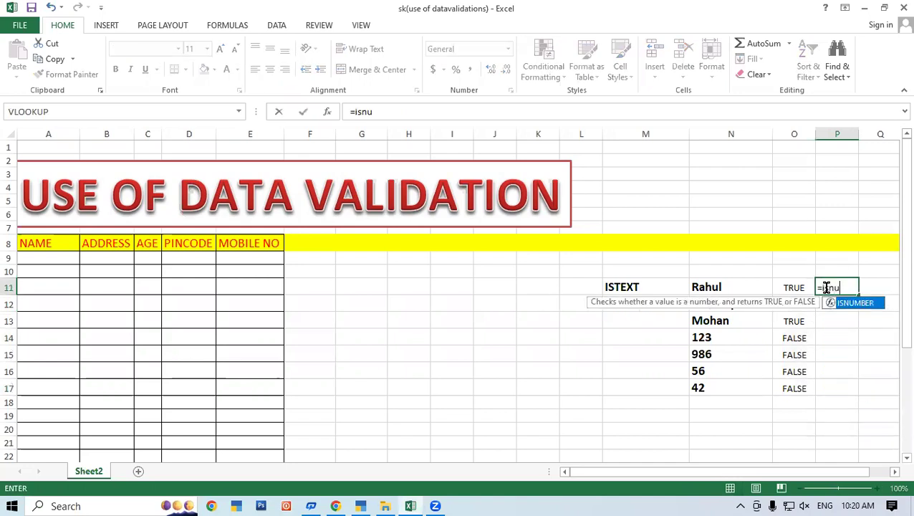
double_click(851, 304)
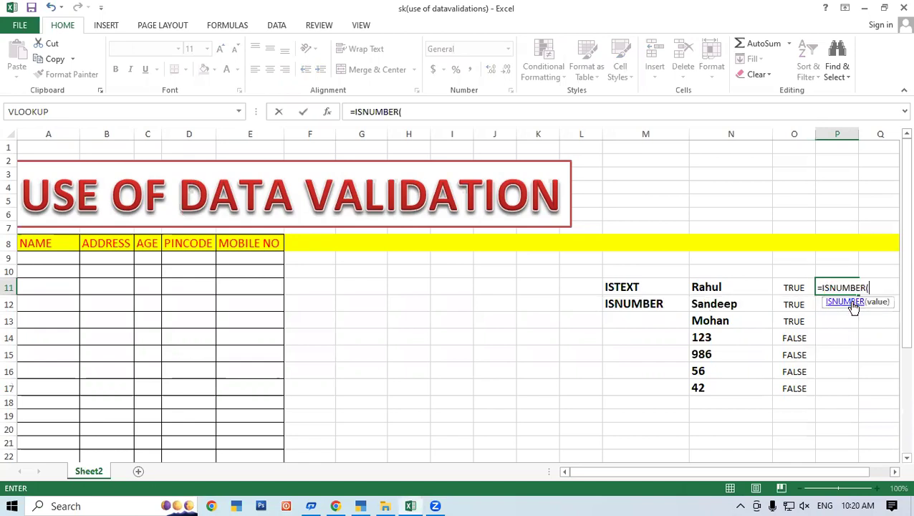
click(704, 289)
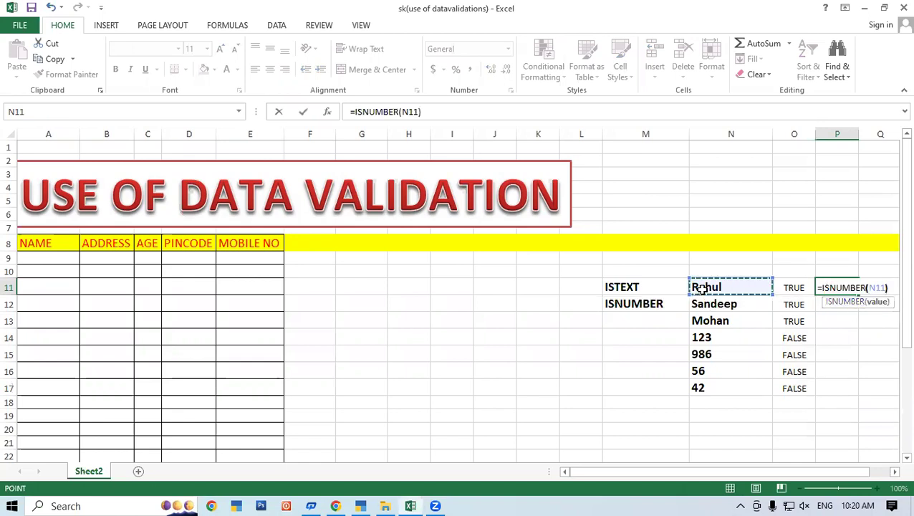
key(Return)
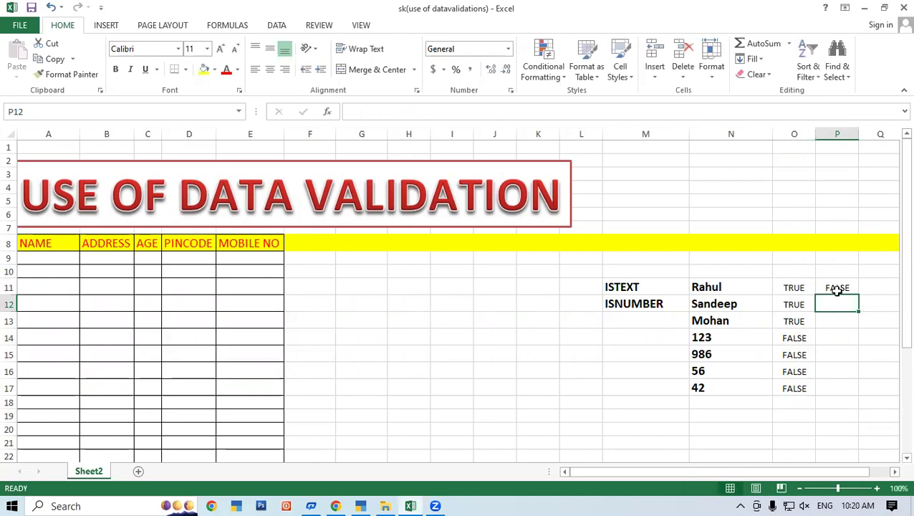
click(843, 289)
drag(858, 295, 864, 390)
click(763, 408)
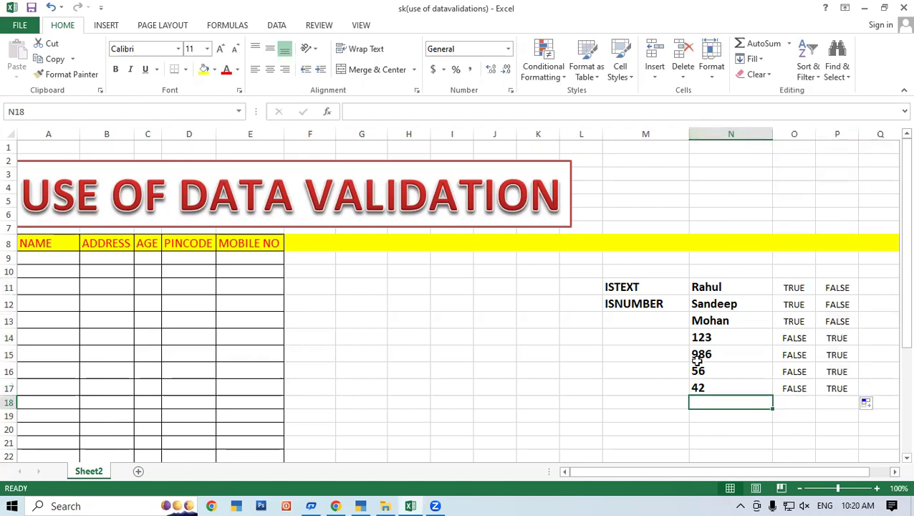
Step: Replace Sandeep in N12 with the number 5693
click(715, 304)
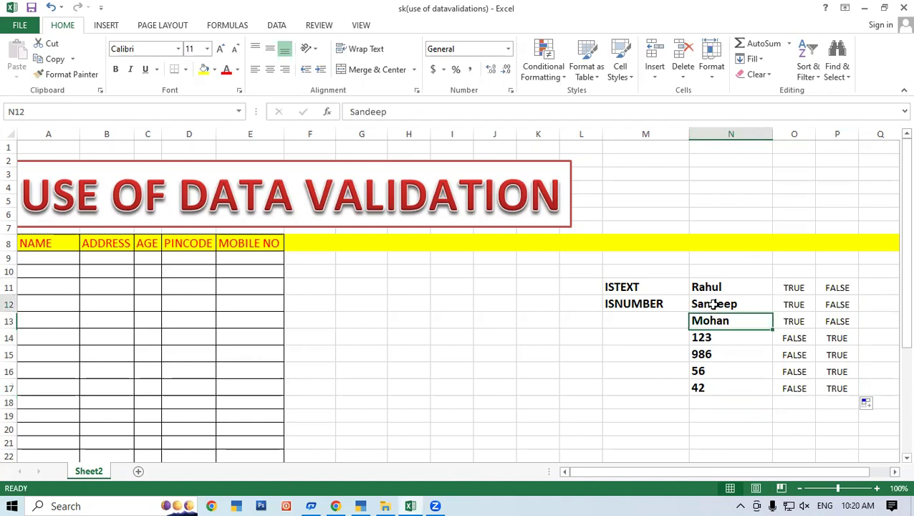
text(569)
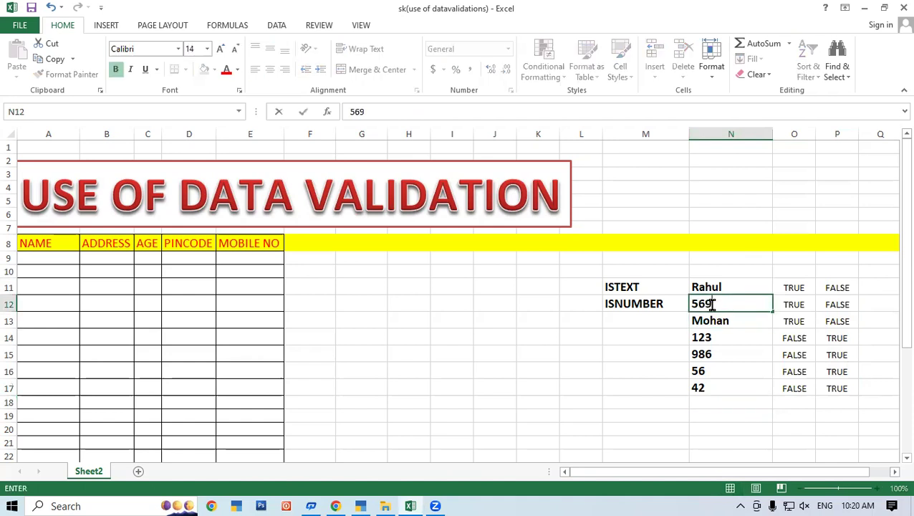
text(3)
key(Return)
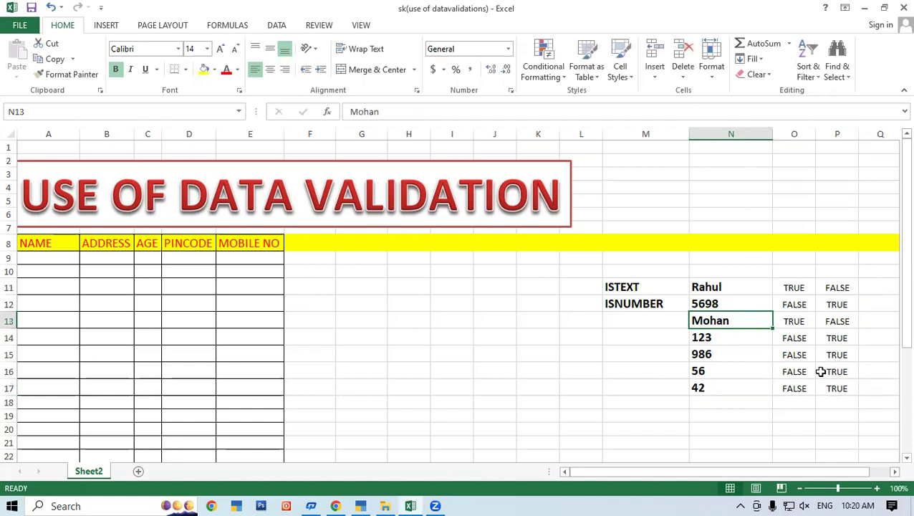
Step: Move the ISTEXT label from M11 up to header cell O10
click(798, 287)
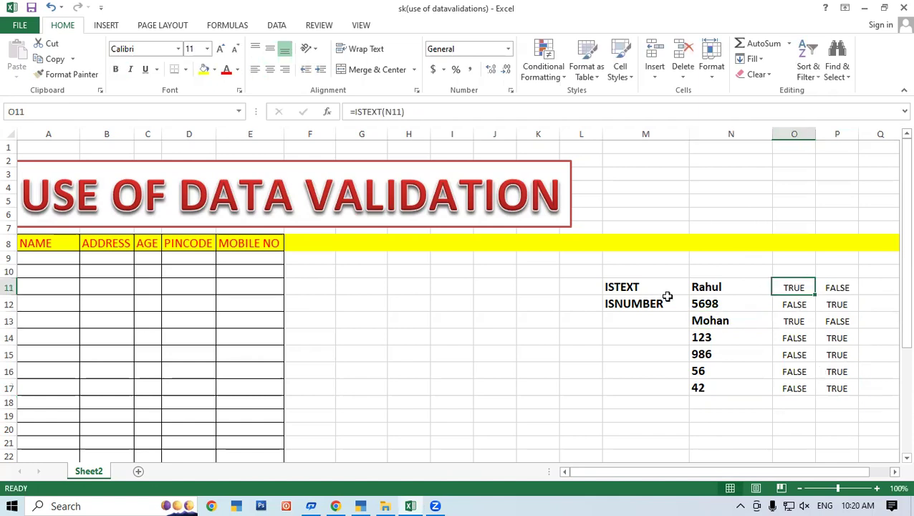
click(633, 286)
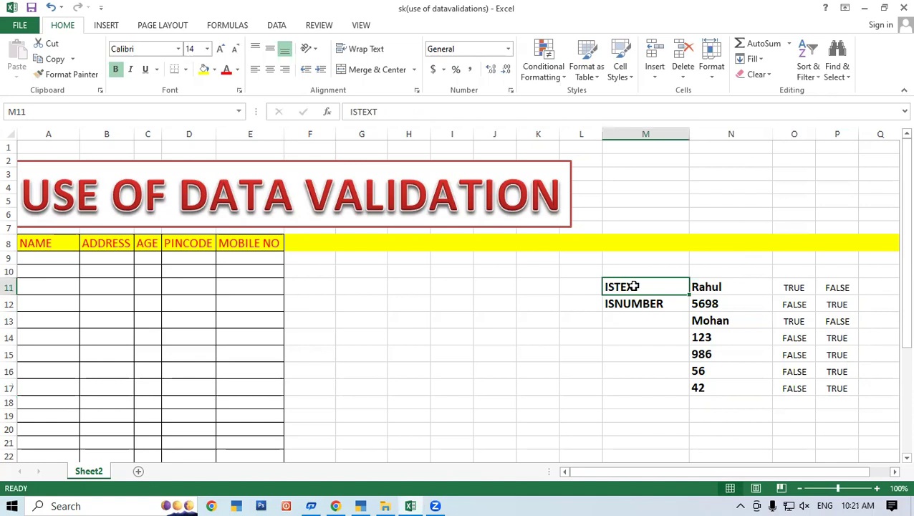
key(ctrl+x)
click(794, 272)
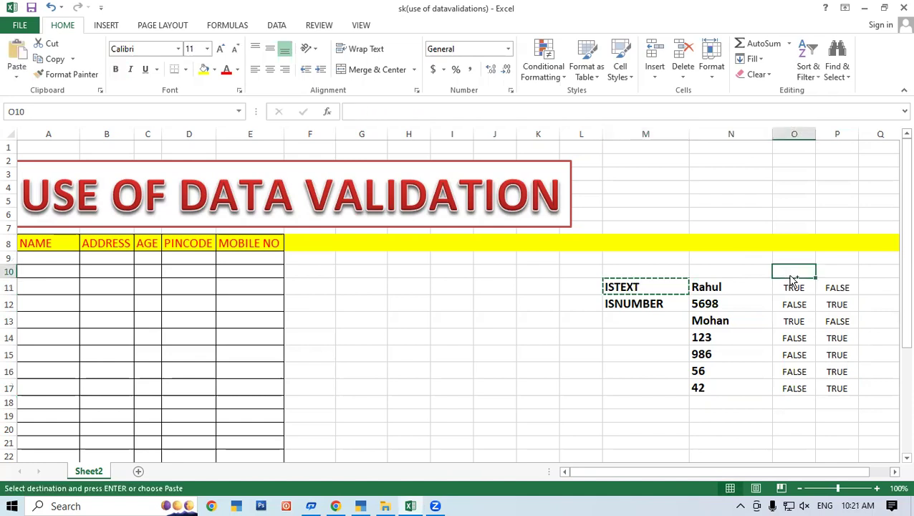
key(ctrl+v)
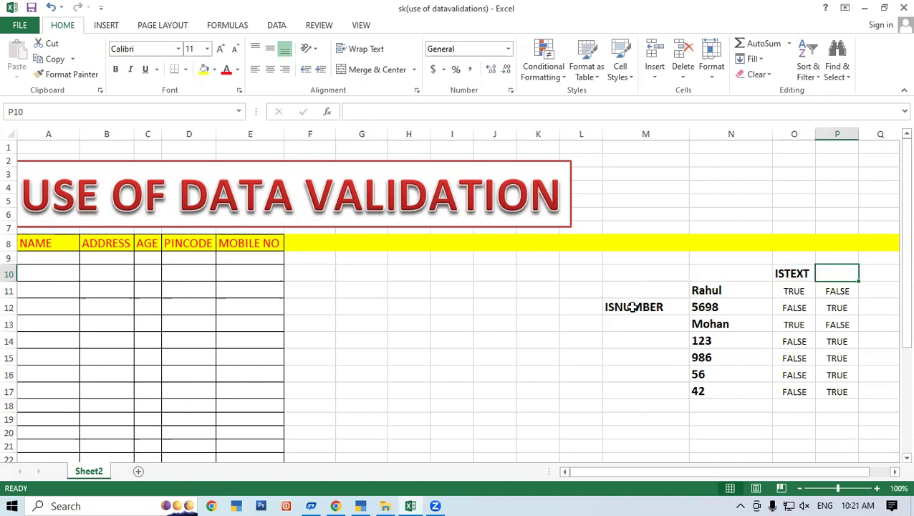
Step: Move the ISNUMBER label from M12 to P10 and widen column P to fit
click(632, 307)
key(ctrl+x)
click(844, 274)
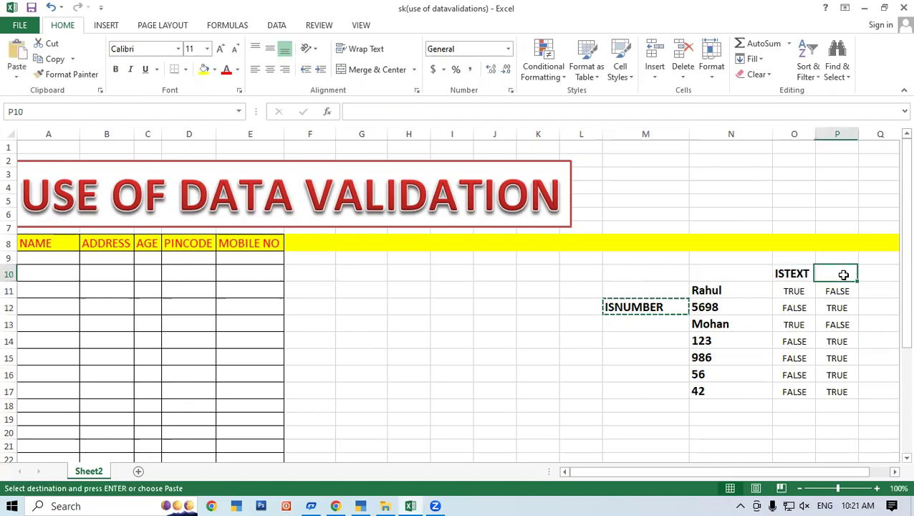
key(ctrl+v)
click(801, 307)
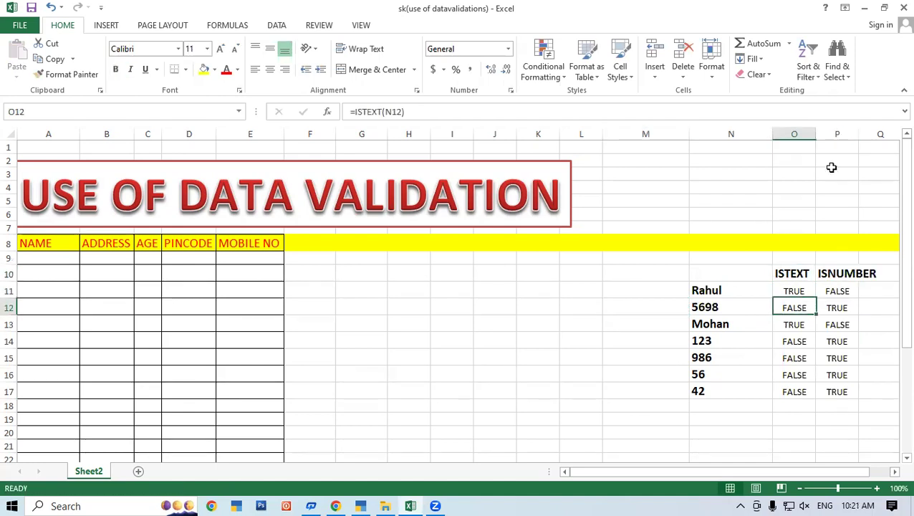
drag(858, 134, 890, 134)
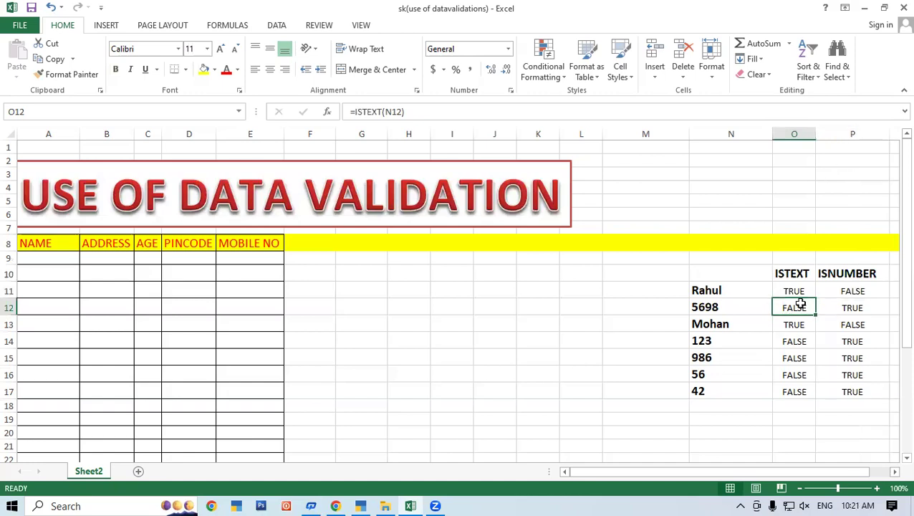
Step: Type the header Value into N10
click(732, 271)
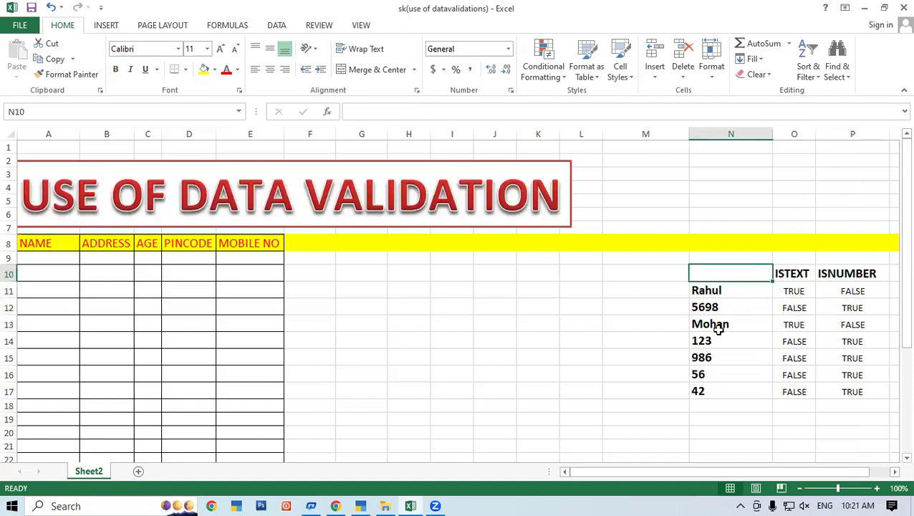
text(ka)
key(BackSpace)
key(BackSpace)
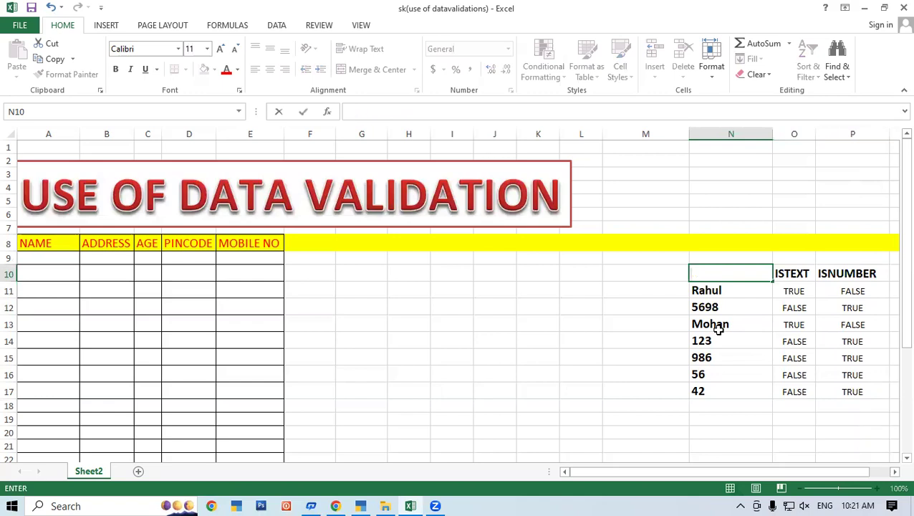
text(Valu)
text(e)
key(Return)
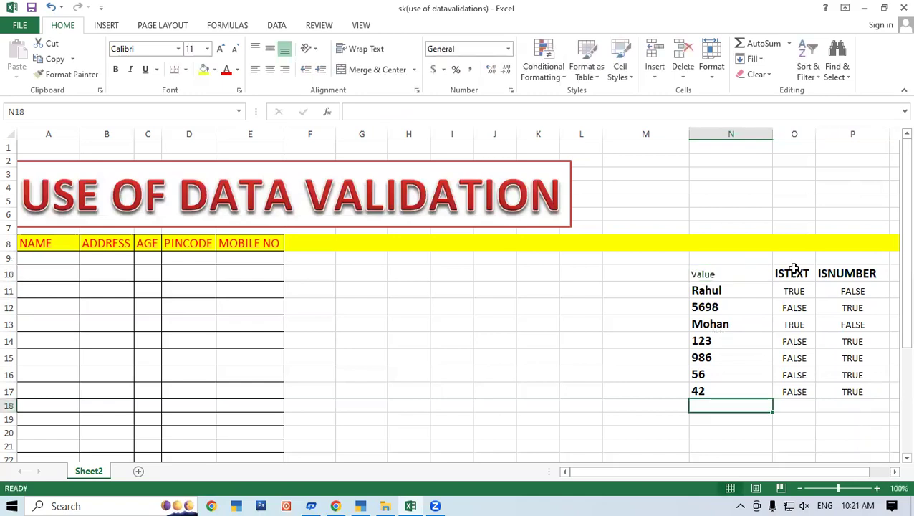
key(Right)
key(Up)
key(Up)
key(Up)
Step: Copy O10's header formatting onto N10 and fill headers N10:P10 yellow
click(89, 75)
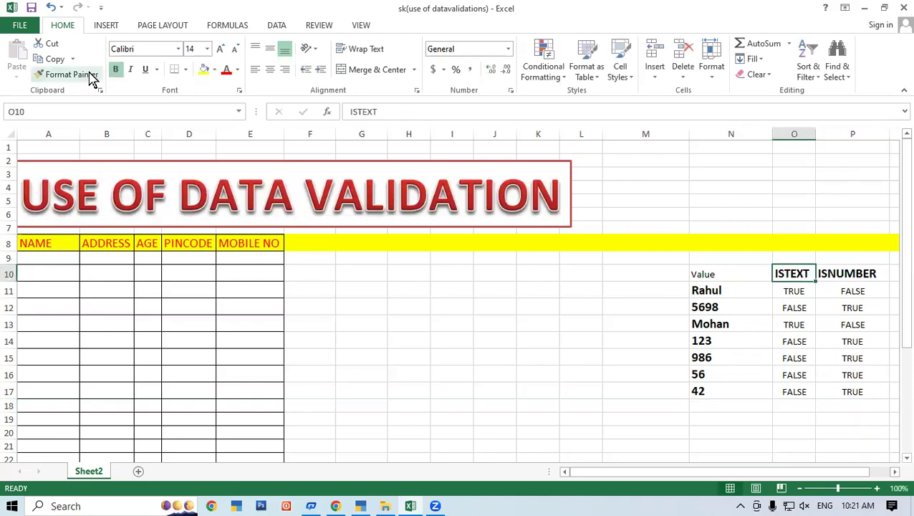
click(706, 274)
click(782, 370)
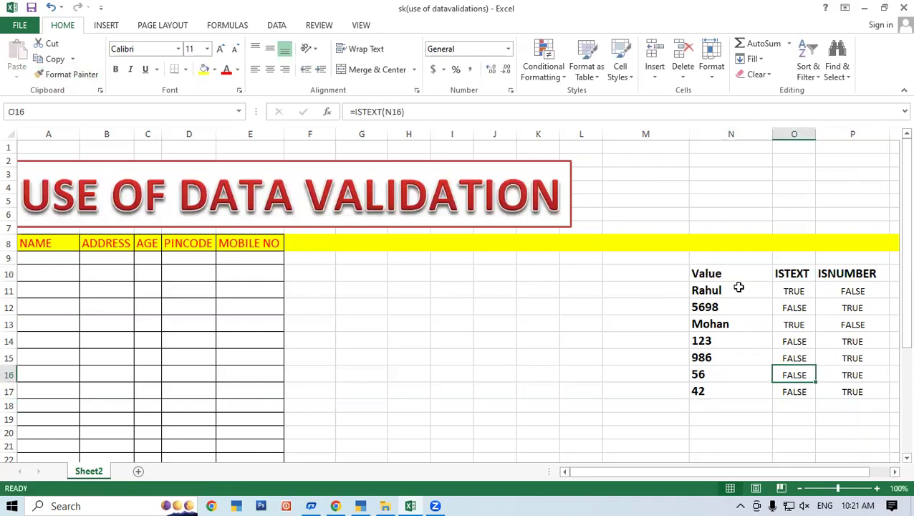
drag(736, 274, 830, 272)
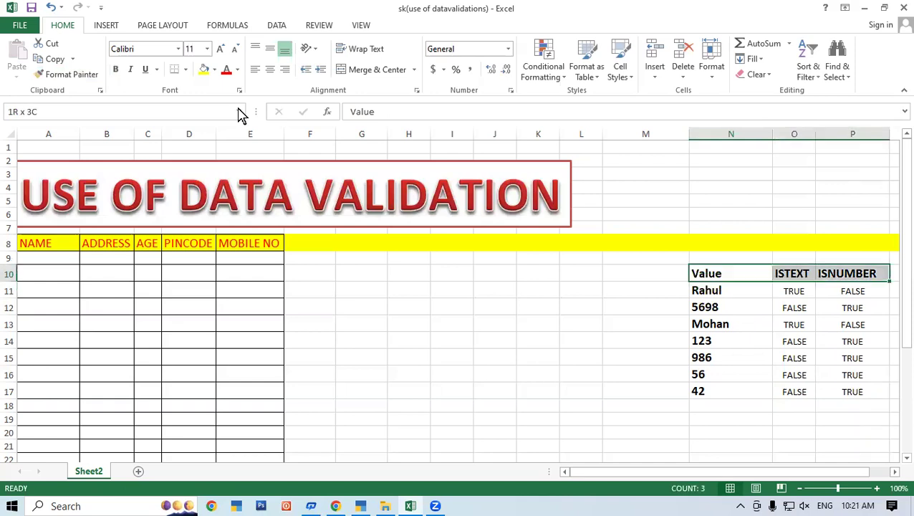
click(206, 70)
key(Down)
key(Down)
key(Down)
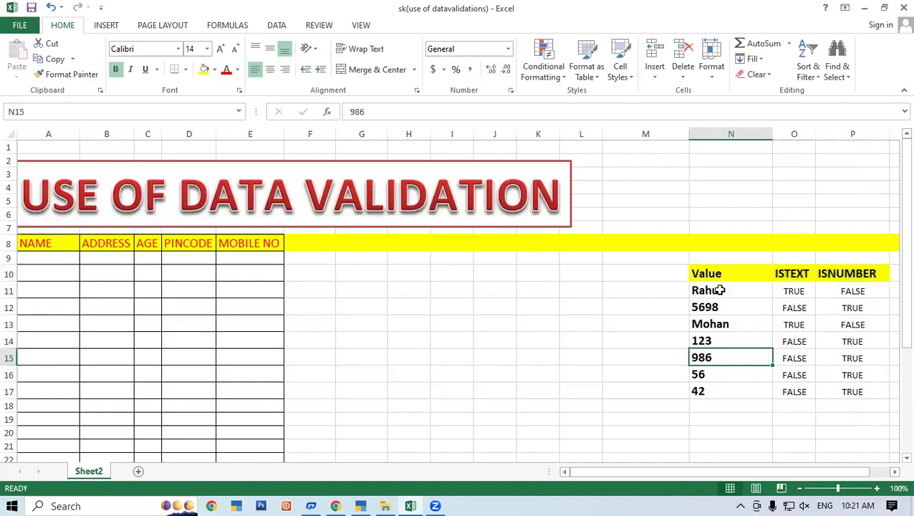
Step: Apply All Borders to the whole table N10:P17
drag(722, 274, 864, 392)
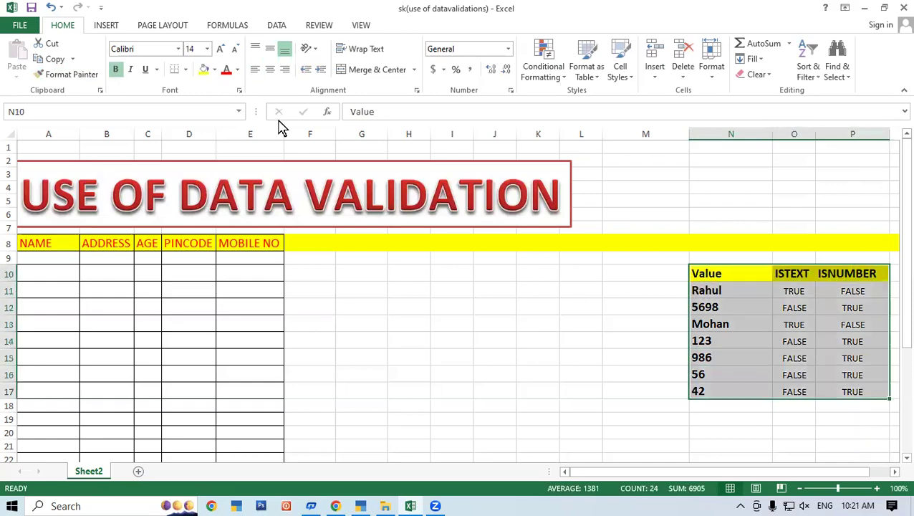
click(185, 69)
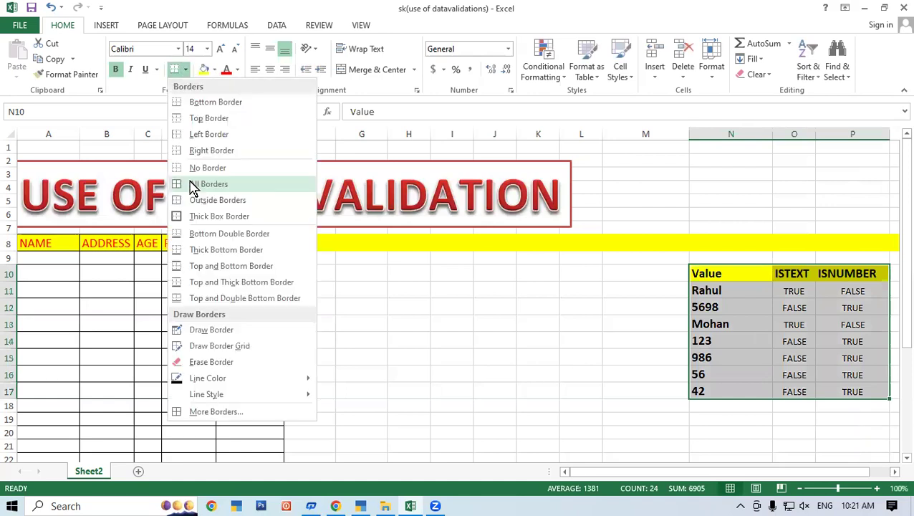
click(189, 180)
click(610, 347)
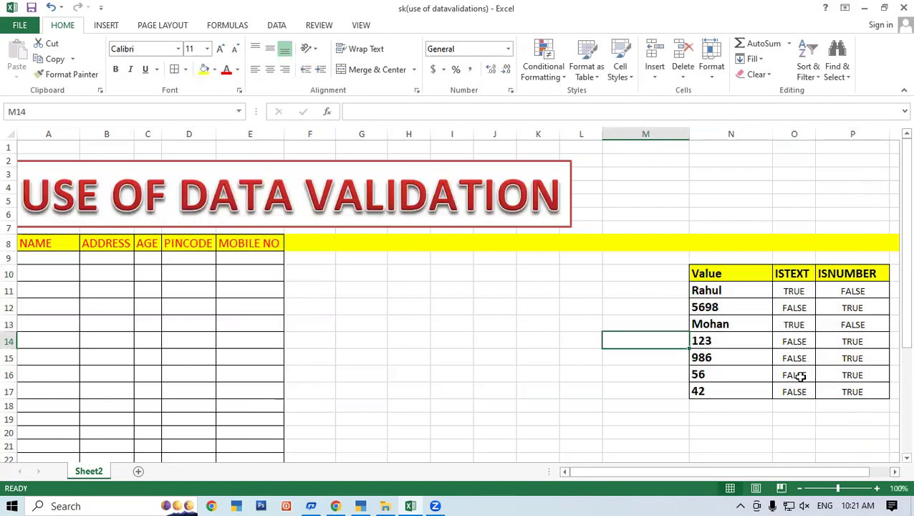
drag(706, 273, 860, 316)
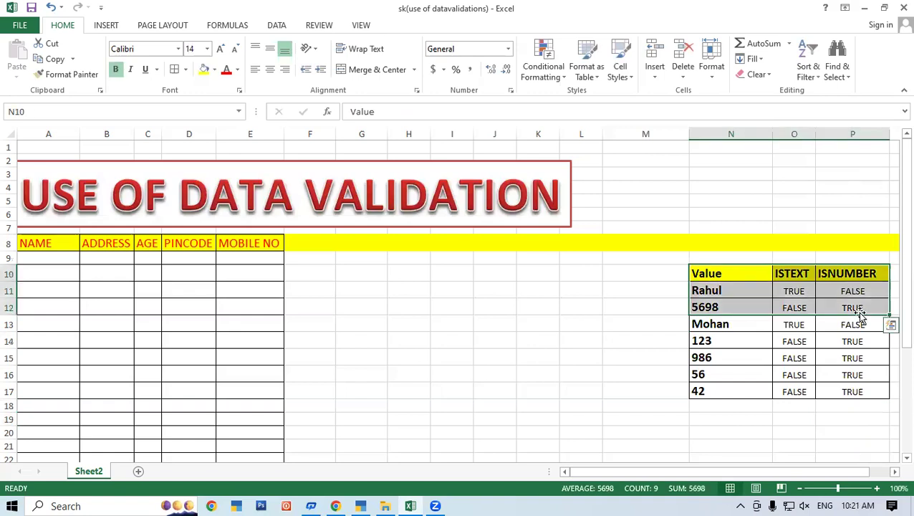
Step: Give Reg.No cells A9:A21 the custom validation formula =ISNUMBER(A9)
click(523, 310)
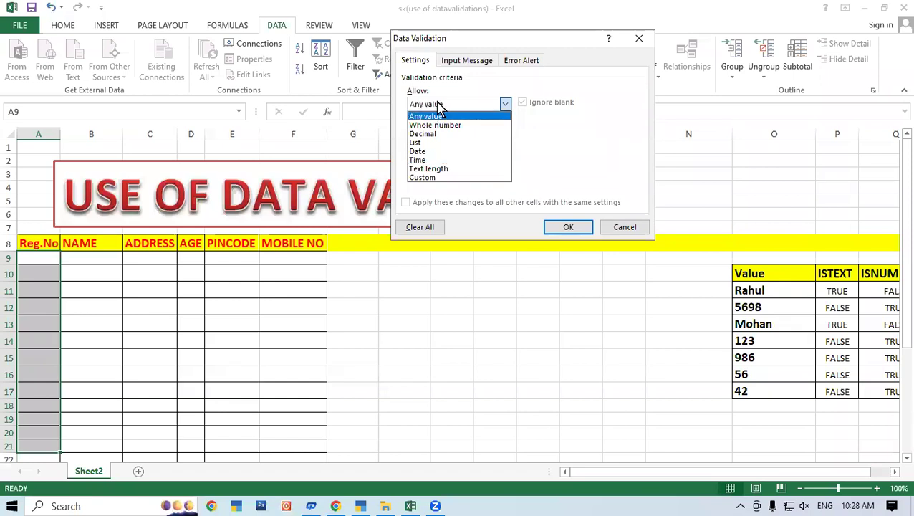
click(430, 179)
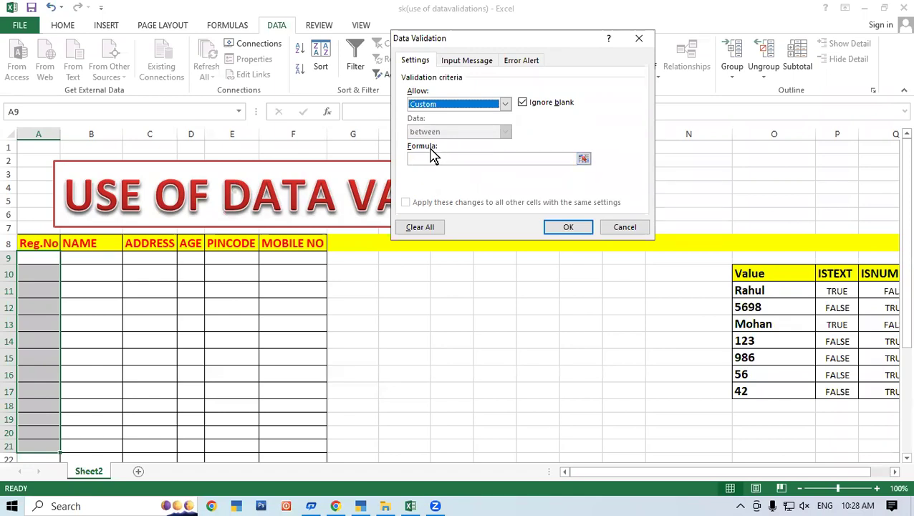
click(424, 156)
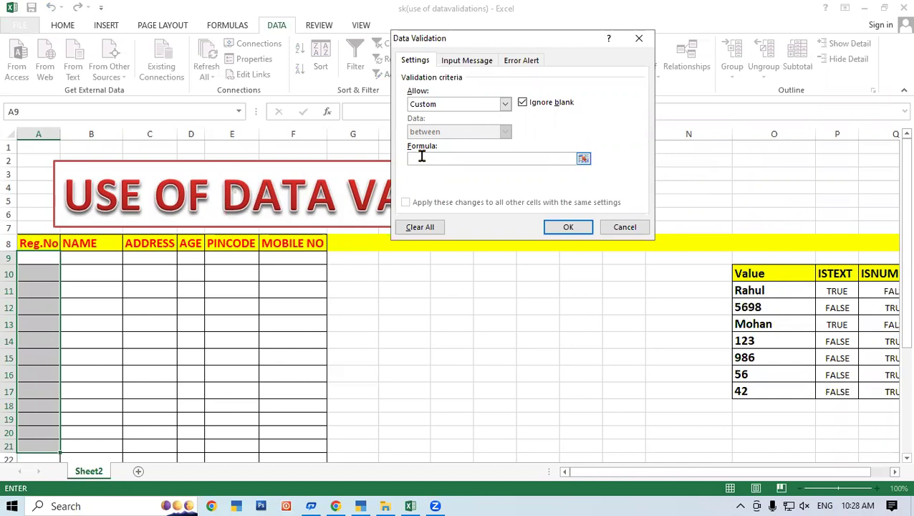
text(=)
text(isnumber)
text(()
click(49, 255)
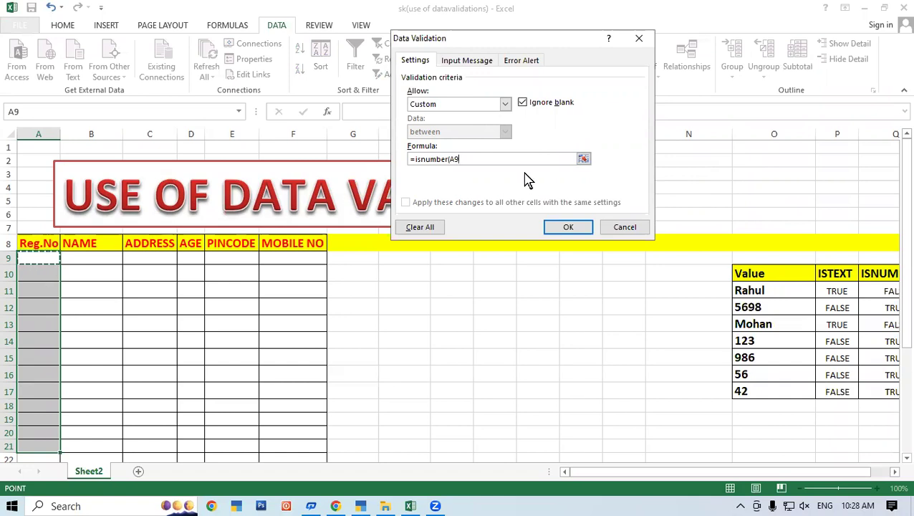
text())
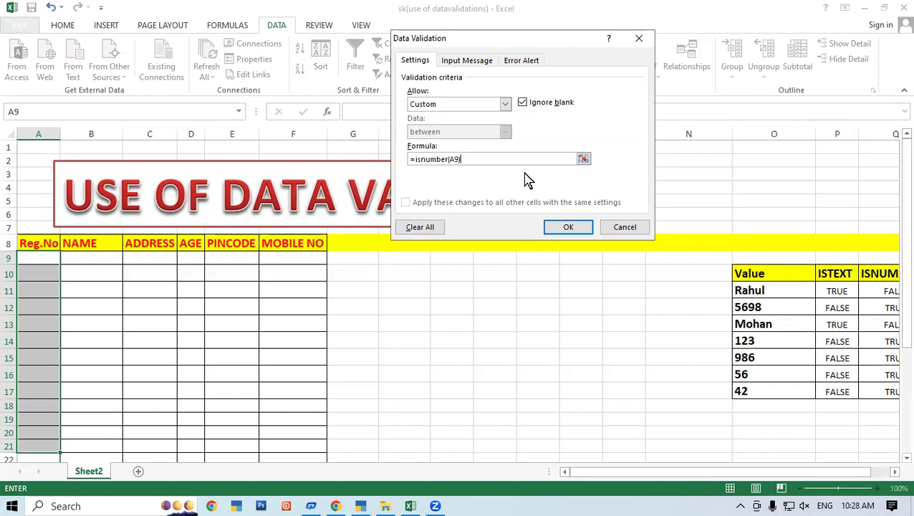
click(567, 228)
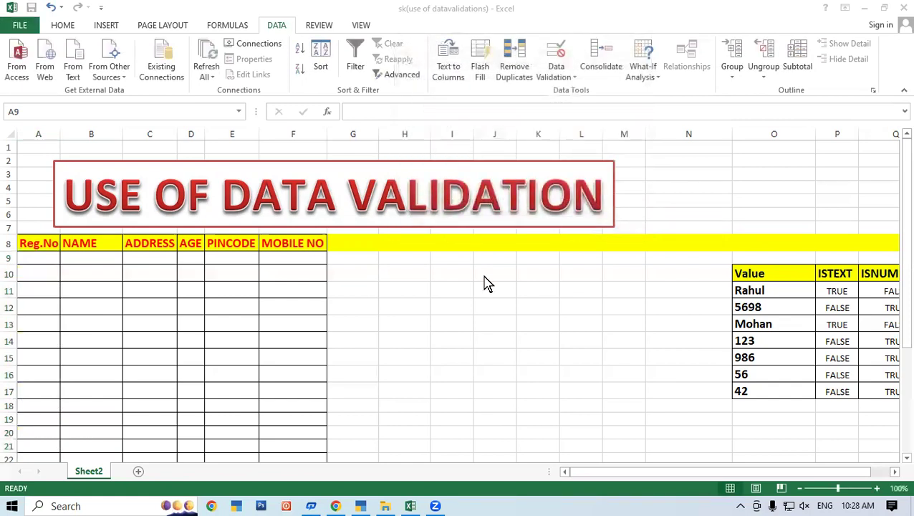
Step: Test Reg.No with rejected text 'tetet', then enter 454, 5454 and 45545 in A9:A11
click(36, 260)
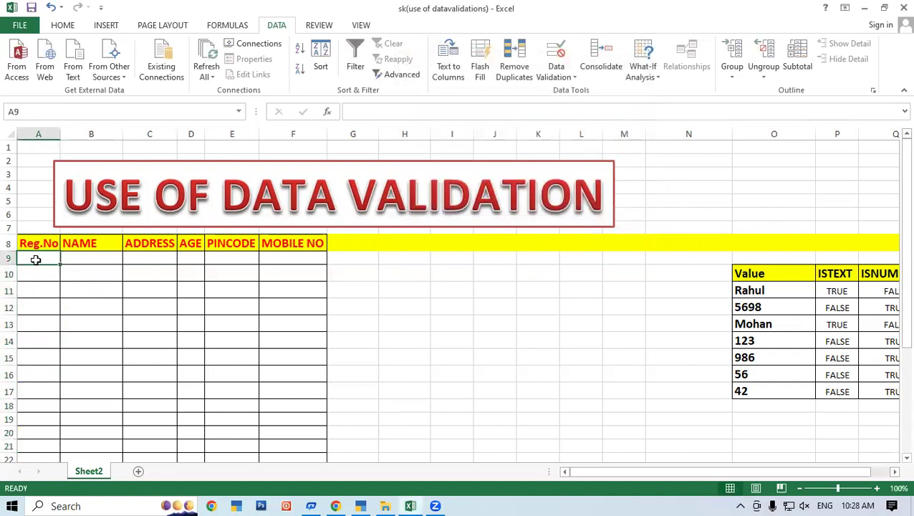
text(tetet)
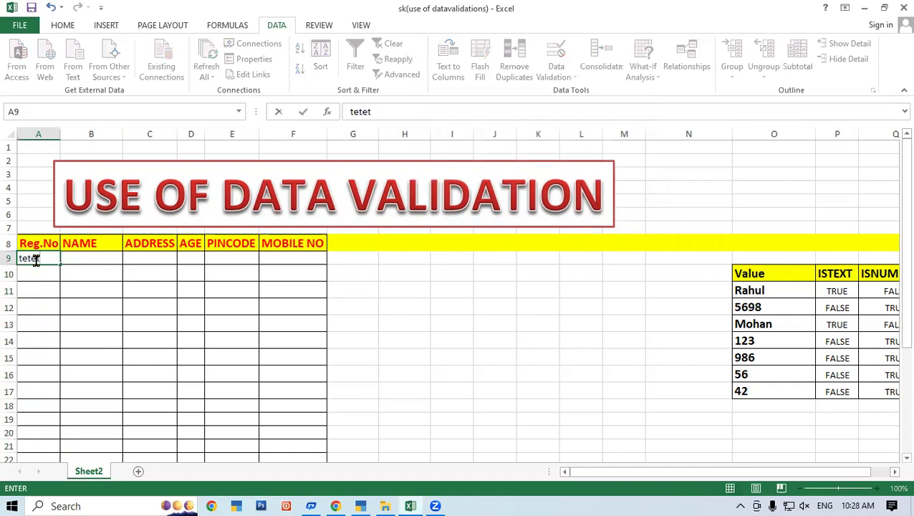
key(Return)
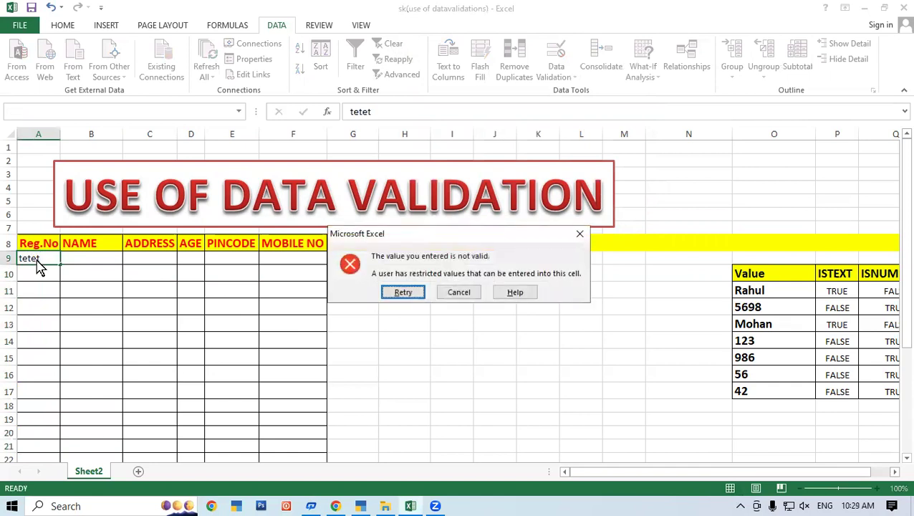
key(Return)
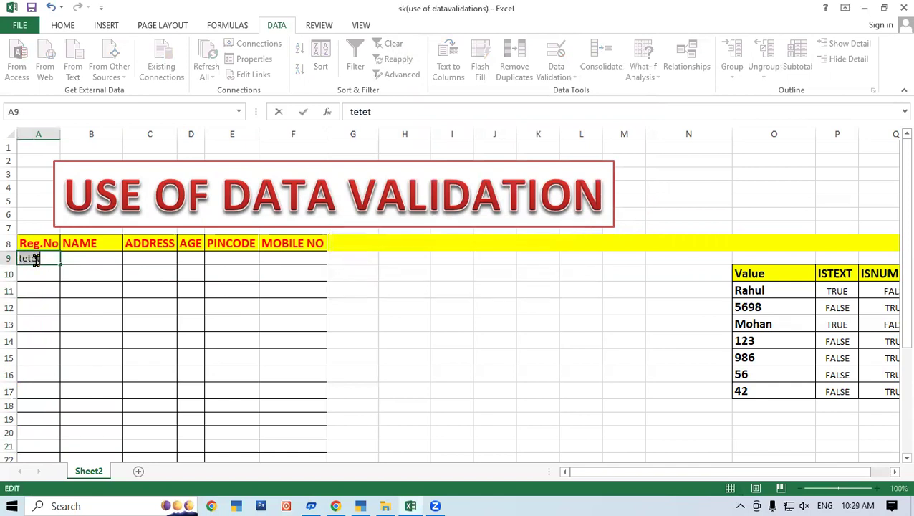
text(454)
key(Return)
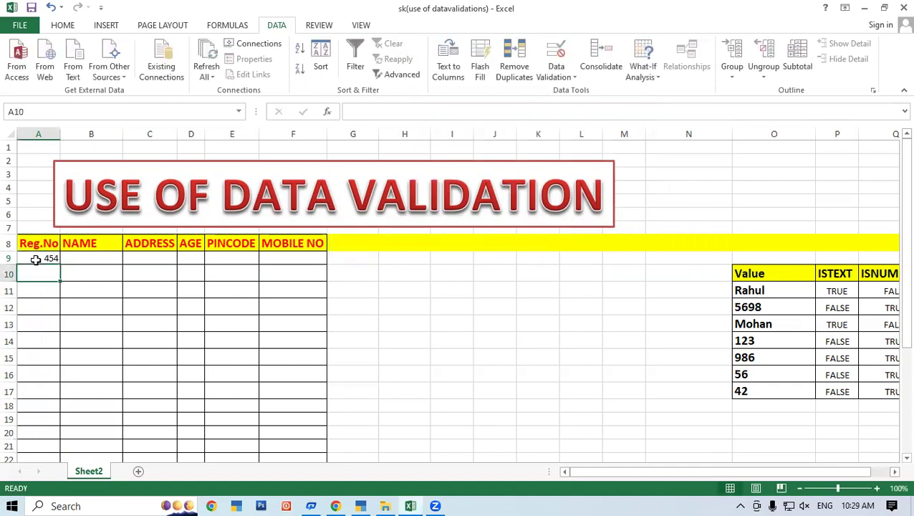
text(5454)
key(Return)
text(45545)
key(Return)
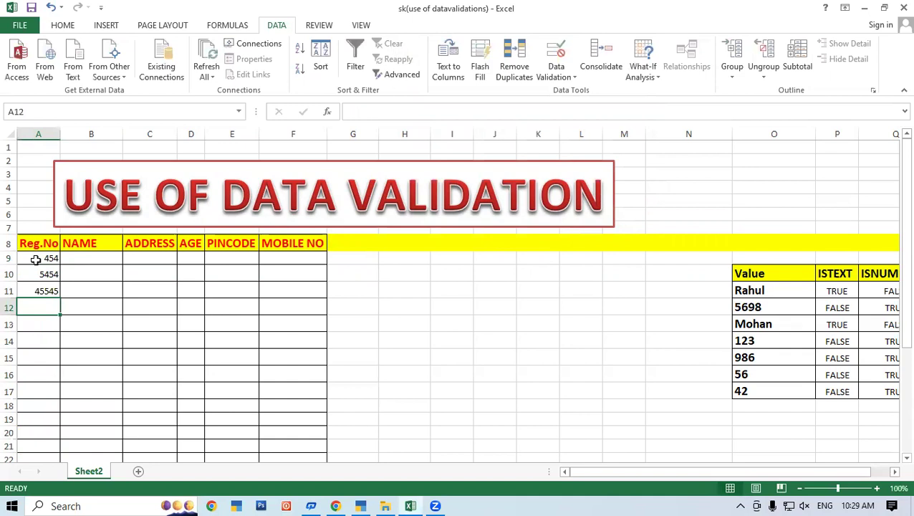
Step: Try rejected entries dtt, 445etete and rtrtr45445, and enter 4545 and 54455 instead
text(dtt)
key(Return)
key(Return)
text(4545)
key(Return)
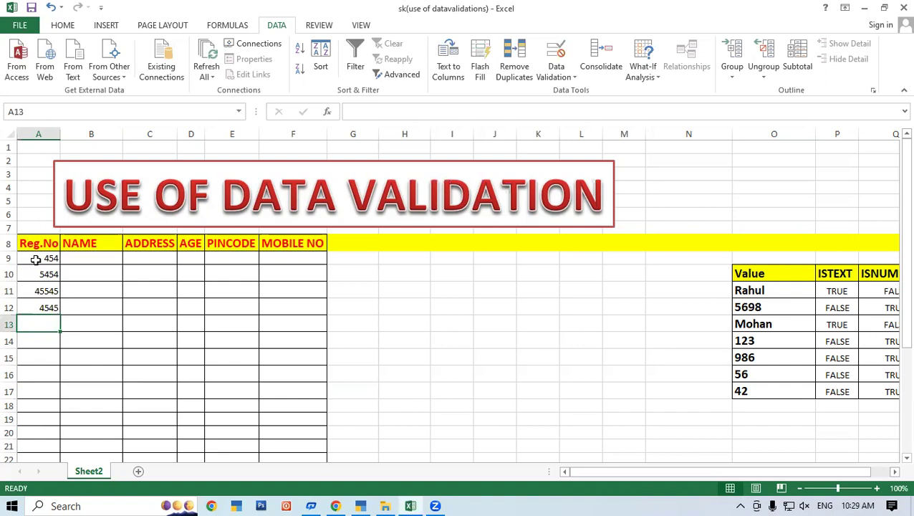
text(445etete)
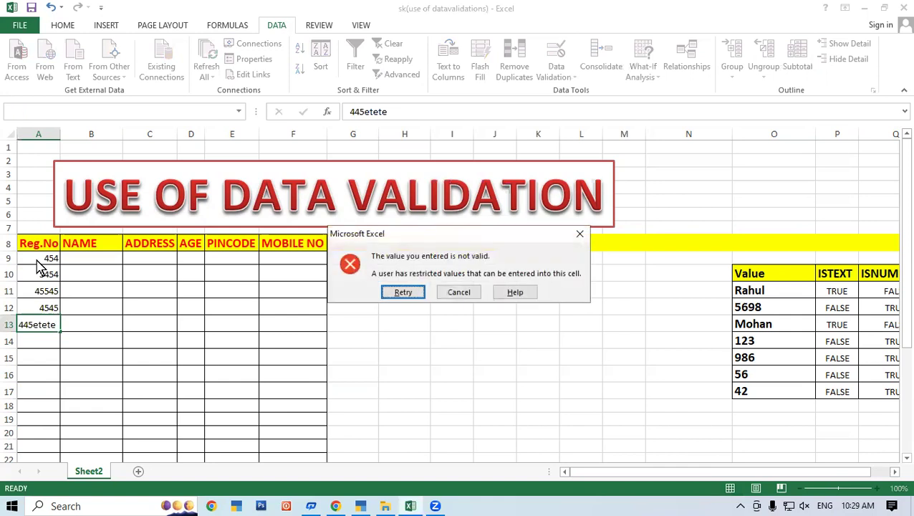
key(Return)
text(rtrtr45445)
key(Return)
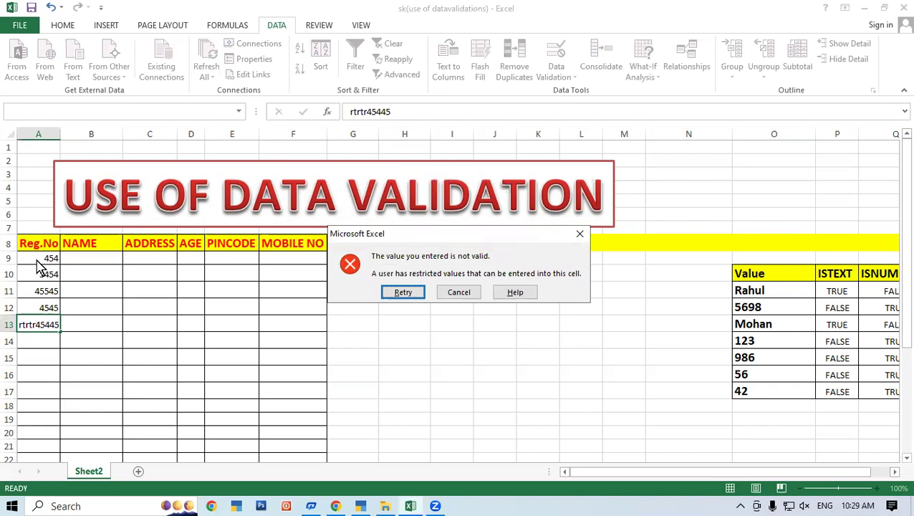
key(Return)
text(54455)
key(Return)
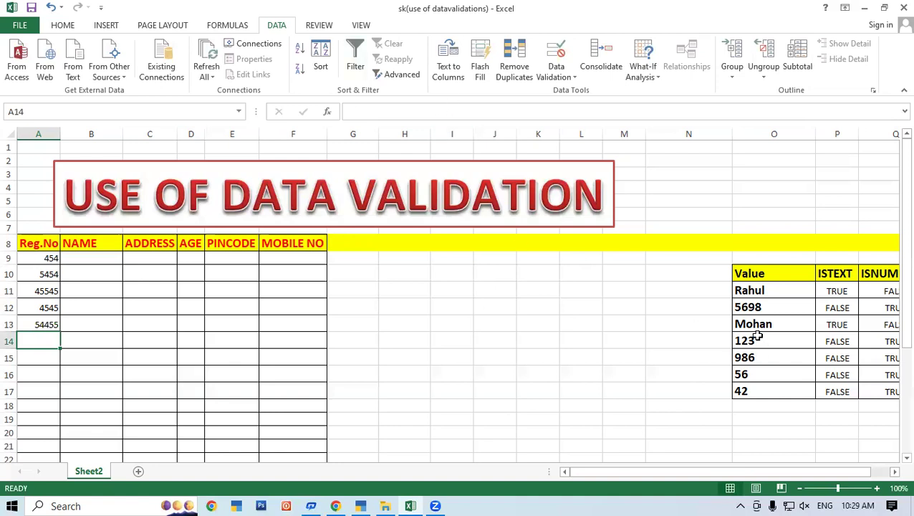
Step: Change O13 to 454545Mohan and check that its ISTEXT result reads TRUE
double_click(735, 323)
text(454545)
click(833, 341)
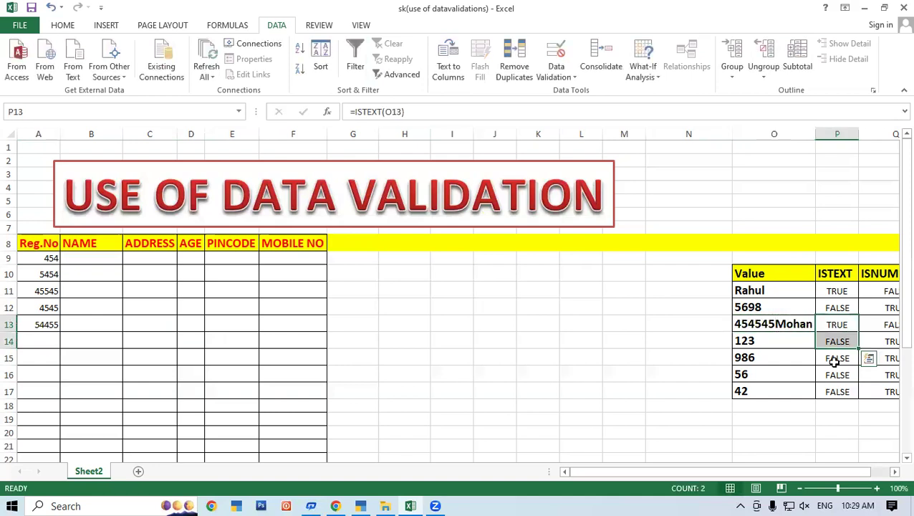
click(835, 325)
Step: Compare O13 with its ISTEXT result, then enter 5454 in O13
click(779, 323)
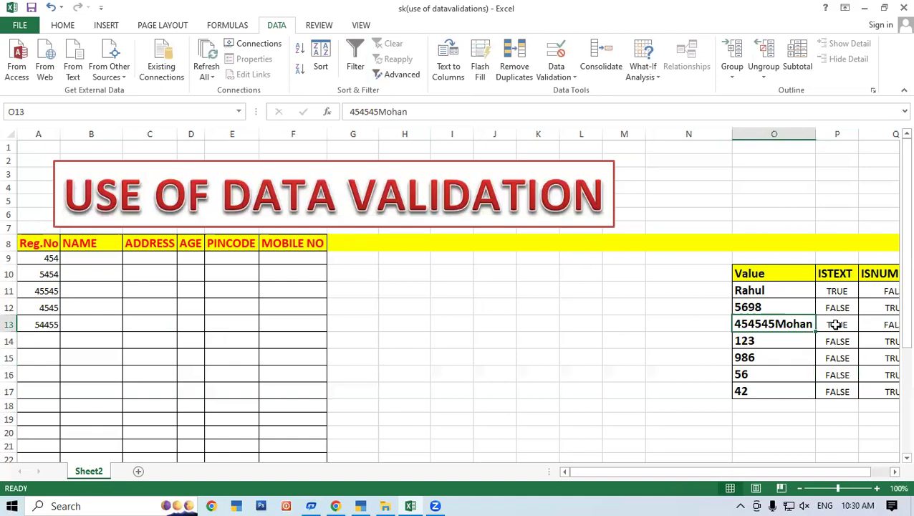
click(834, 325)
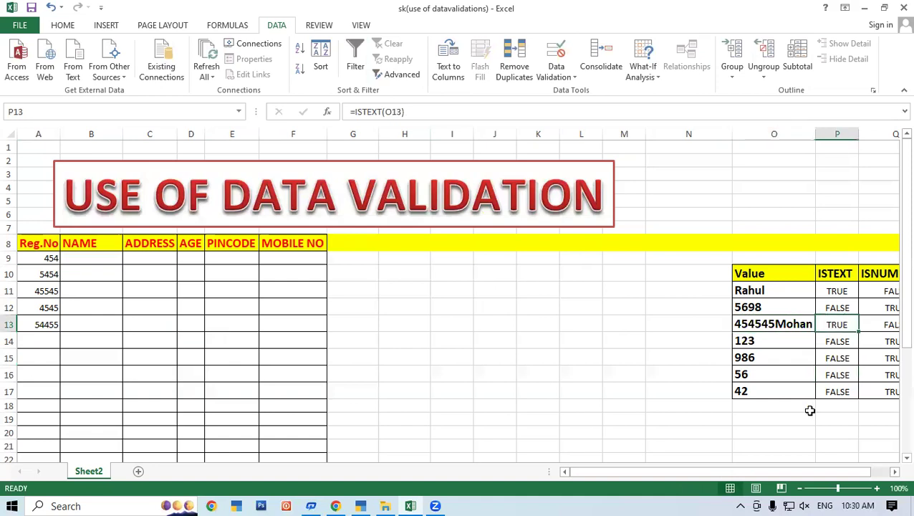
click(795, 320)
click(834, 323)
click(772, 323)
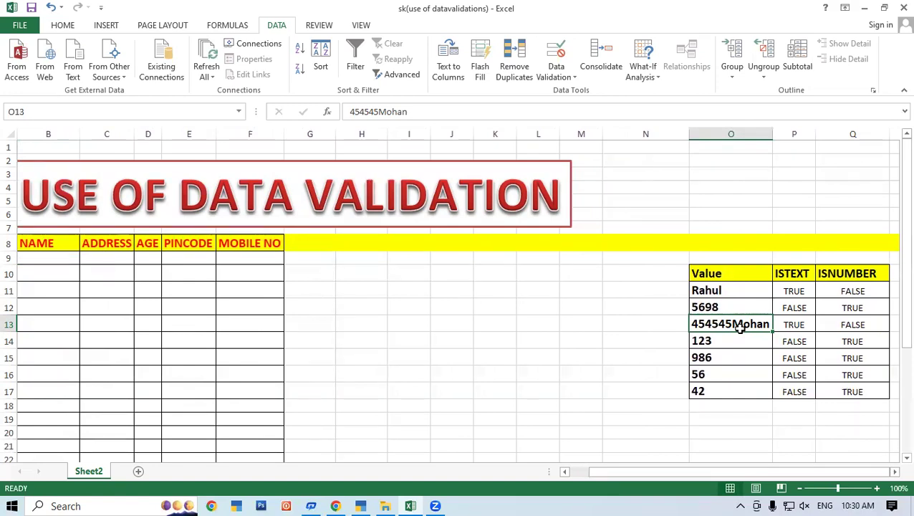
text(5454)
key(Return)
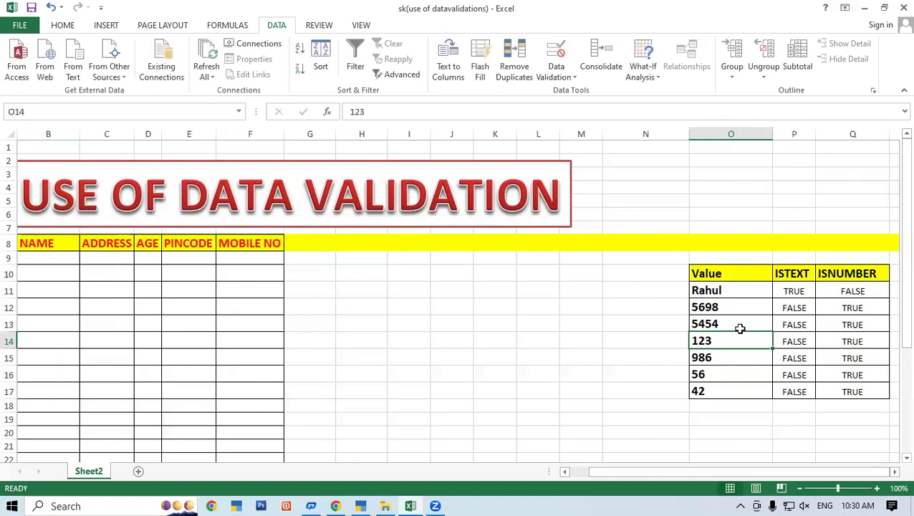
Step: Enter erere545455 in O13 and confirm ISTEXT shows TRUE and ISNUMBER shows FALSE
click(740, 328)
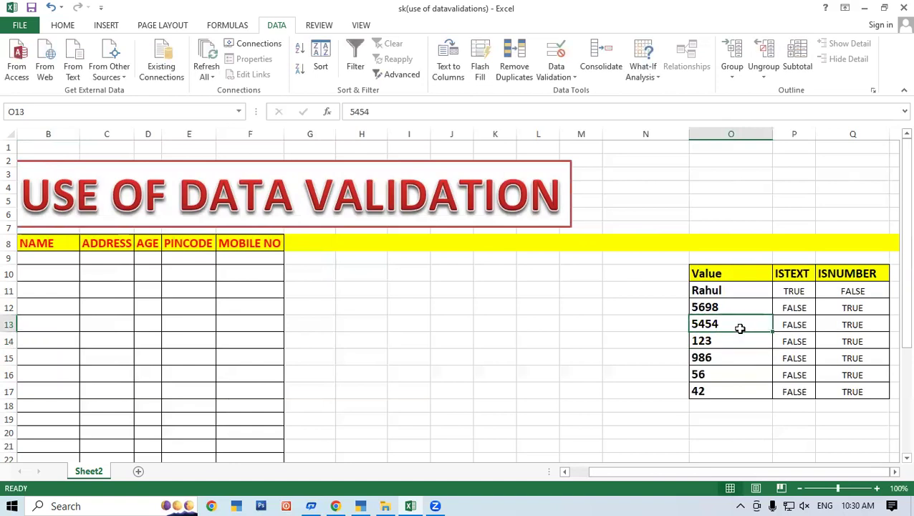
text(erere545455)
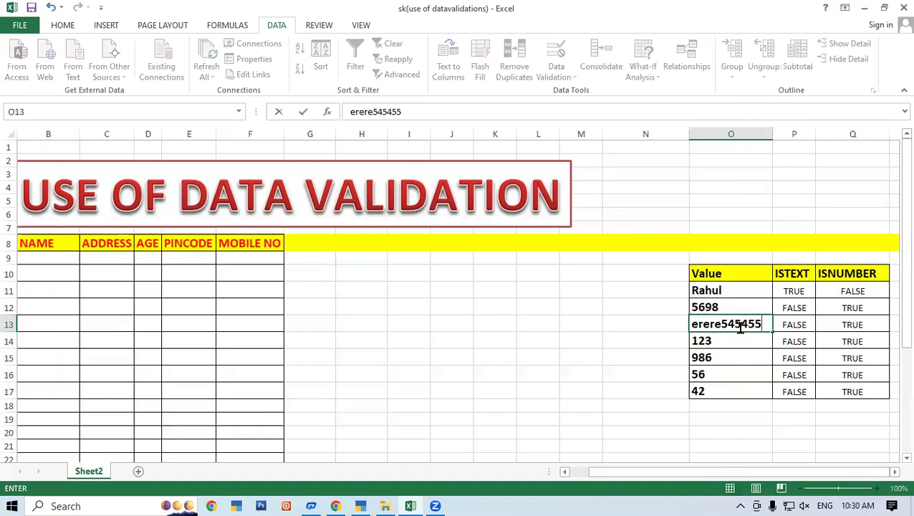
key(Return)
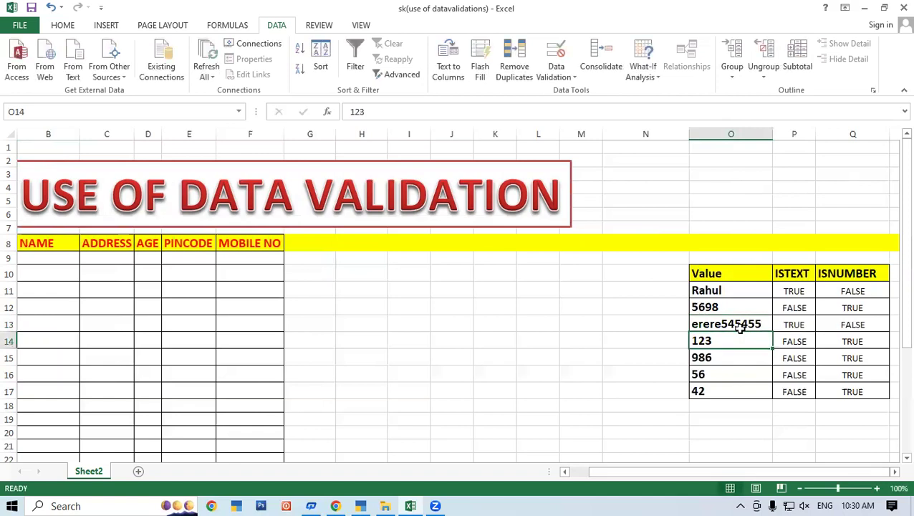
click(796, 324)
click(848, 324)
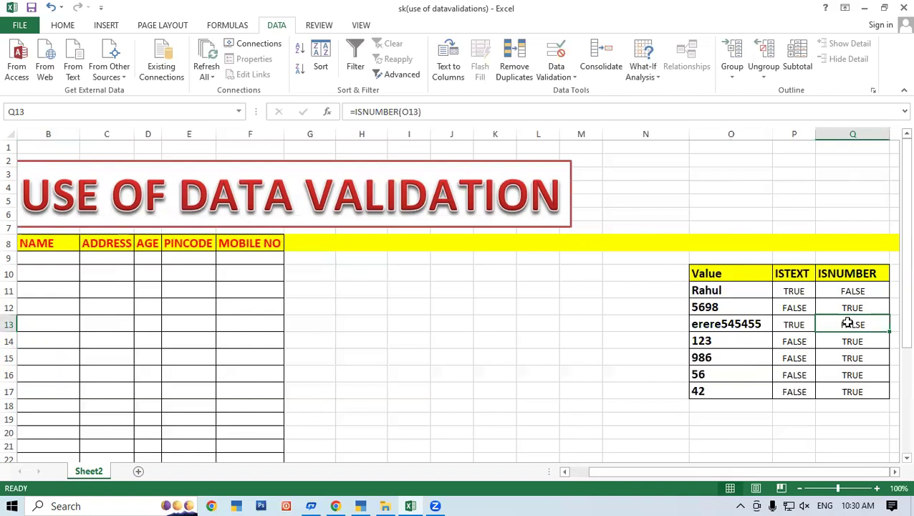
click(797, 323)
click(709, 322)
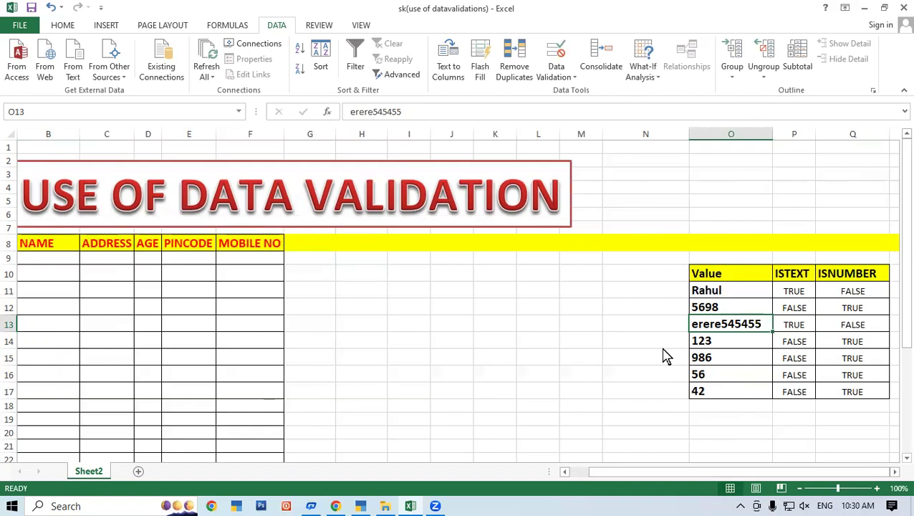
Step: Check the ISNUMBER result in Q13, then select the NAME cells B9:B22
click(868, 325)
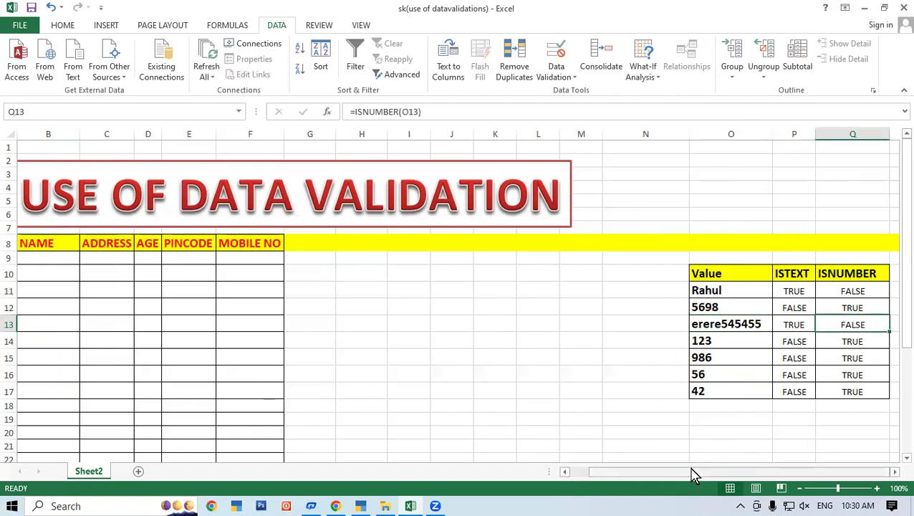
drag(694, 473, 552, 455)
click(150, 307)
mouse_move(88, 257)
mouse_down()
mouse_move(96, 432)
mouse_move(96, 422)
mouse_up()
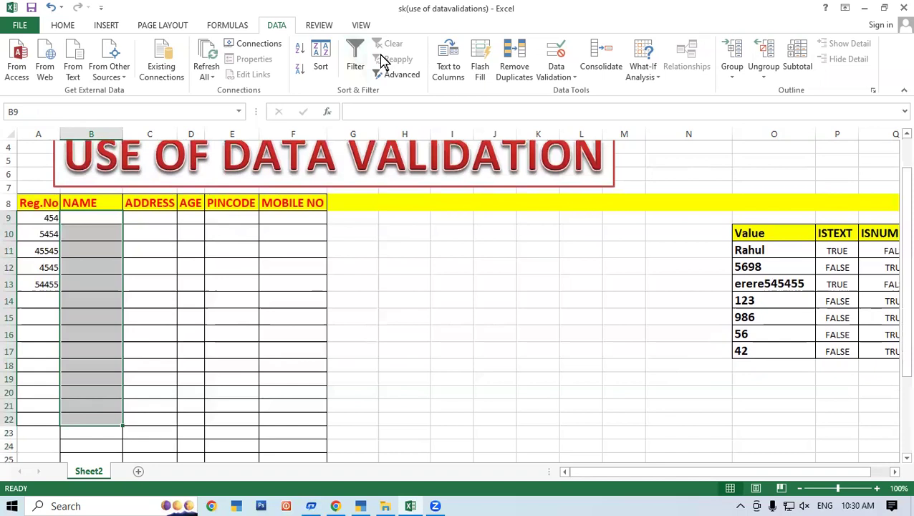
Step: Add a custom validation rule =ISTEXT(B9) to B9:B22
click(556, 54)
click(435, 104)
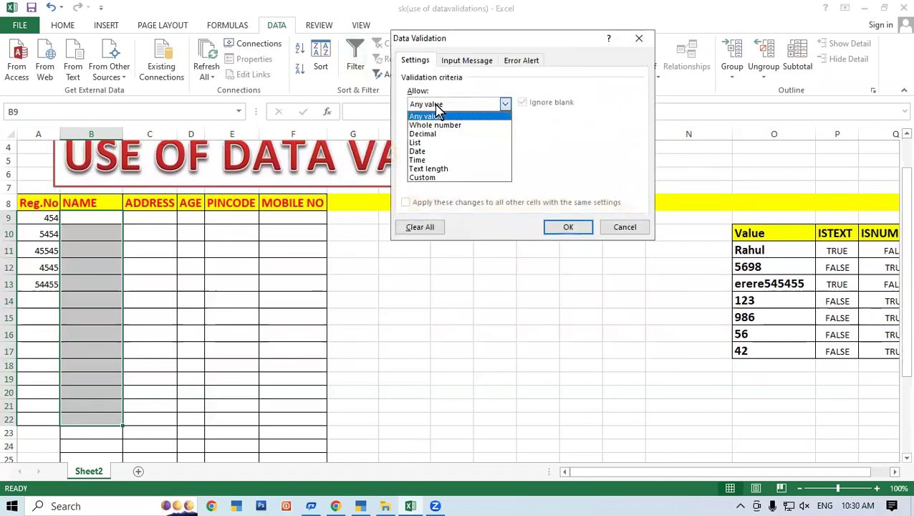
click(422, 177)
click(434, 158)
text(=si)
key(BackSpace)
key(BackSpace)
text(istext()
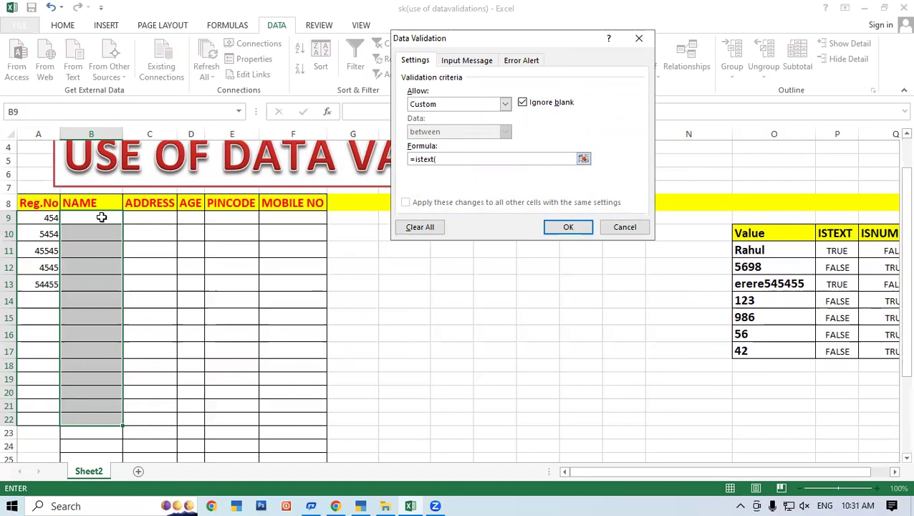
click(100, 217)
text())
key(Return)
Step: Enter 5454rtrt in B9
click(100, 217)
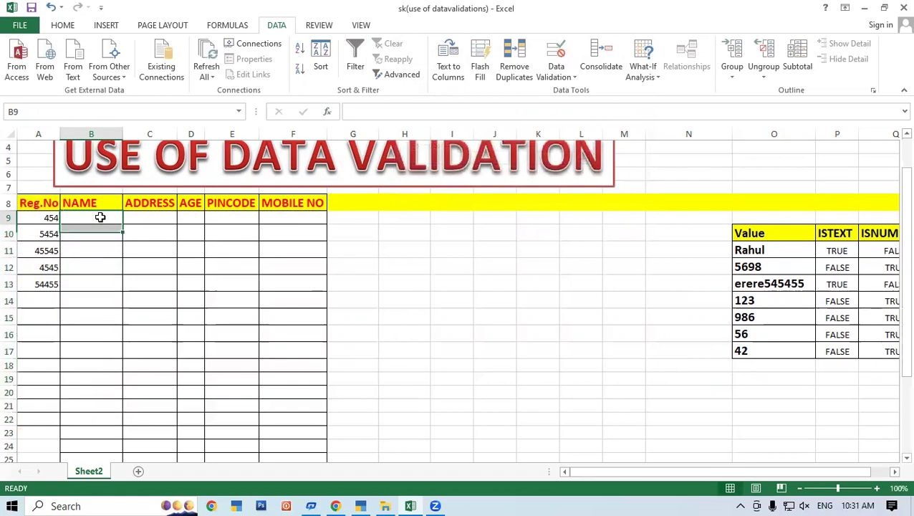
text(5454rtrt)
key(Return)
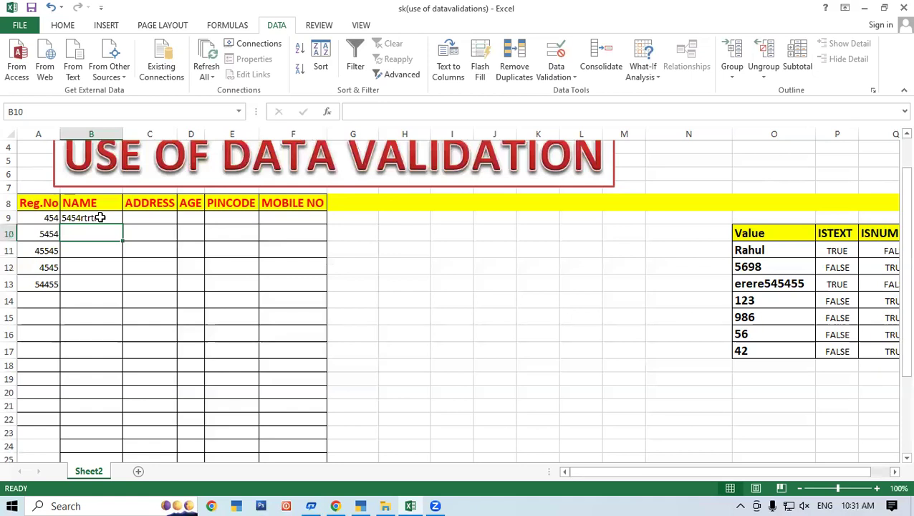
Step: Try entering 23434343 in B10, then cancel the rejection so B10 stays empty
text(23434343)
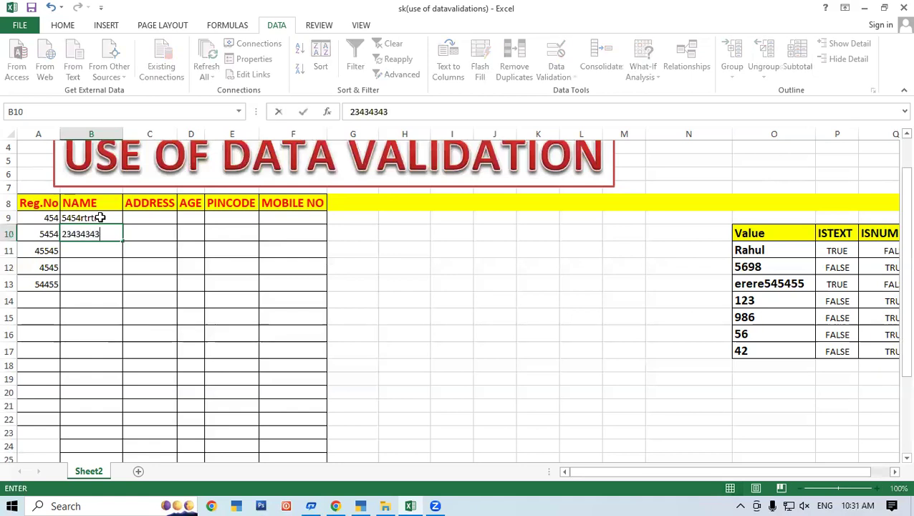
key(Return)
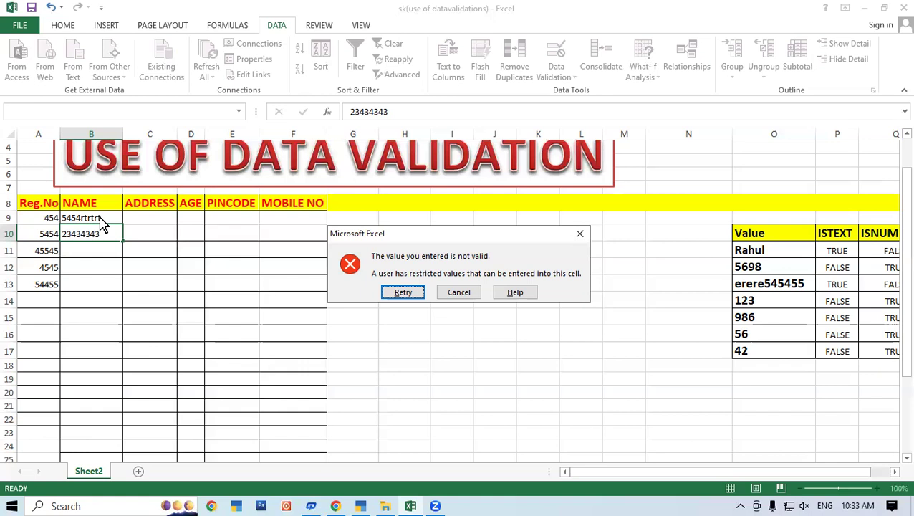
click(445, 297)
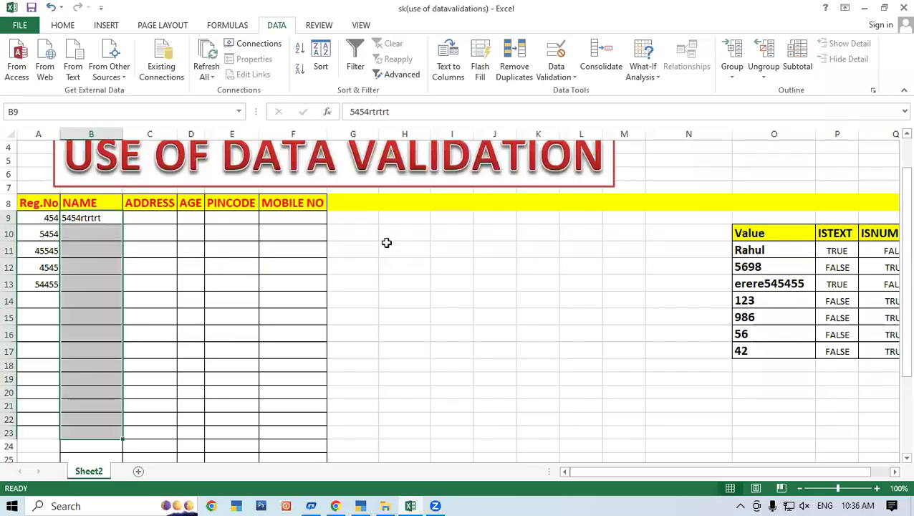
Step: Select J10 and bring up the Input Message tab of its Data Validation dialog
click(349, 233)
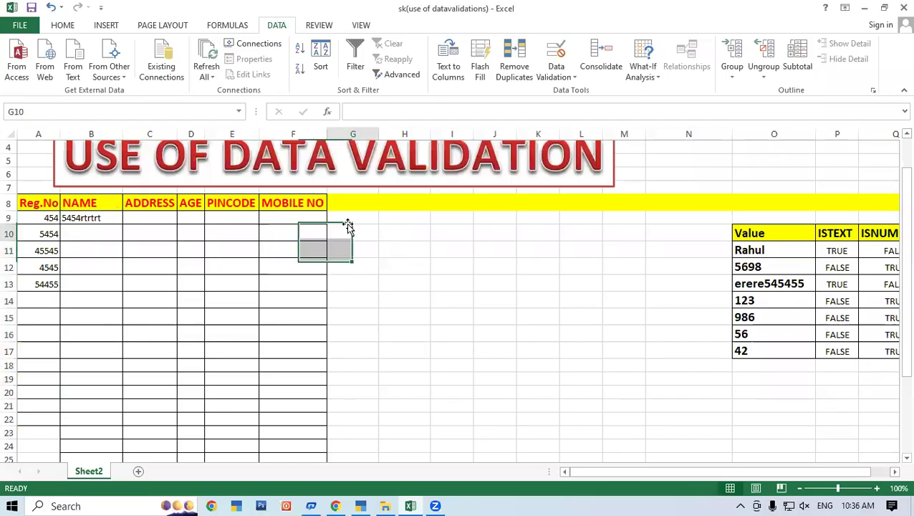
click(481, 227)
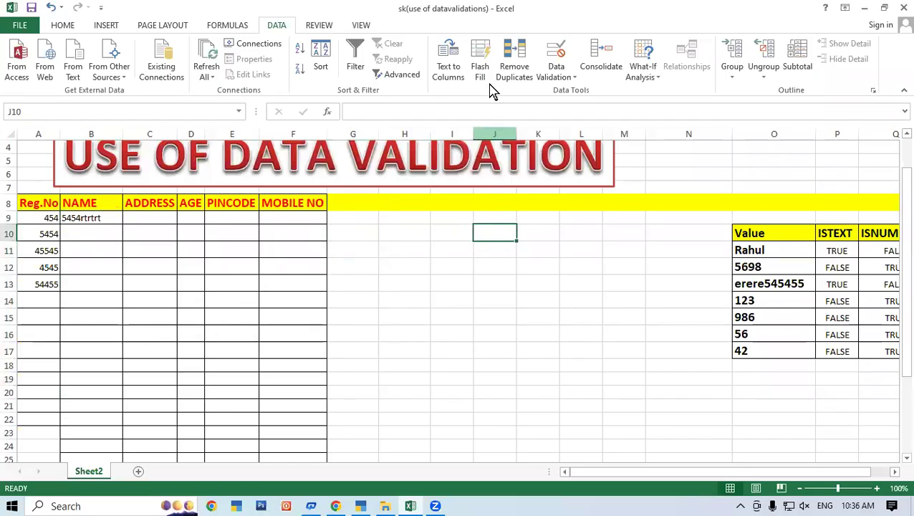
click(556, 58)
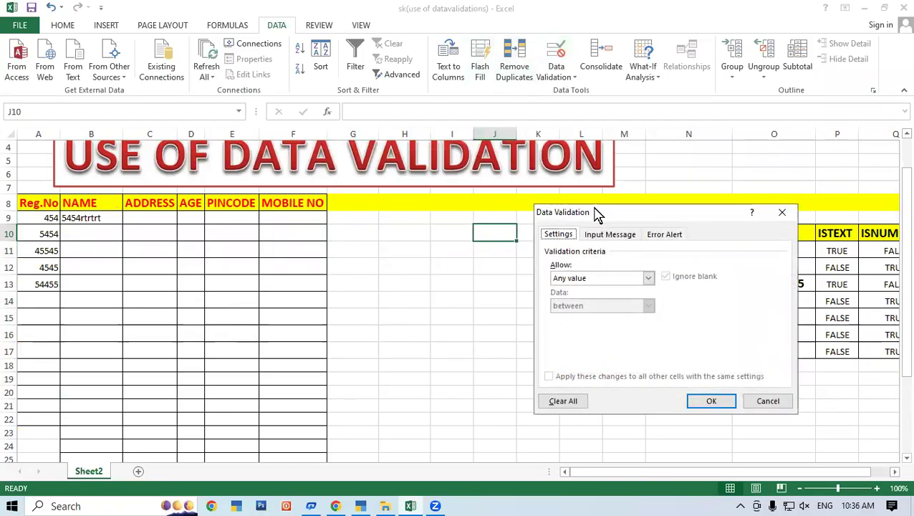
drag(599, 215, 441, 45)
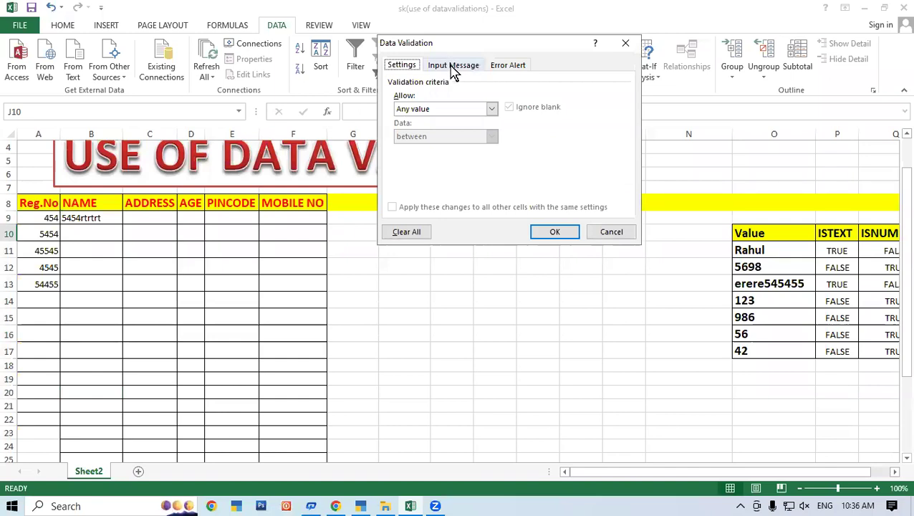
click(453, 68)
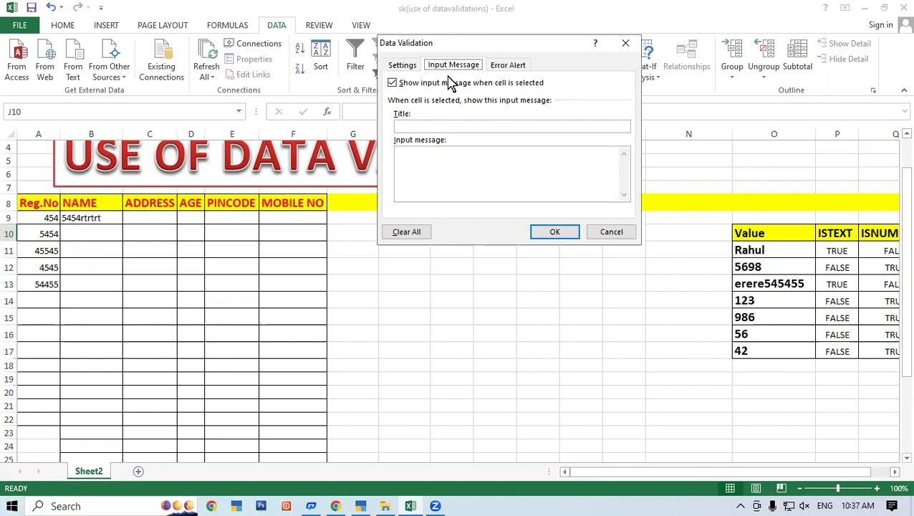
Step: Give J10 an input message titled 'Valid' reading 'Only Number Allow'
click(405, 125)
text(Valu)
click(415, 152)
text(Only )
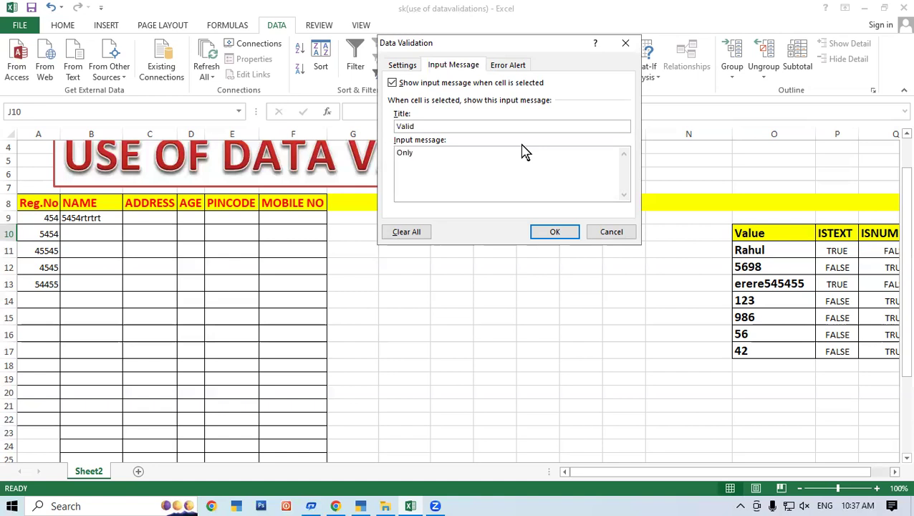
text(Nu)
text(mber Allow)
click(545, 232)
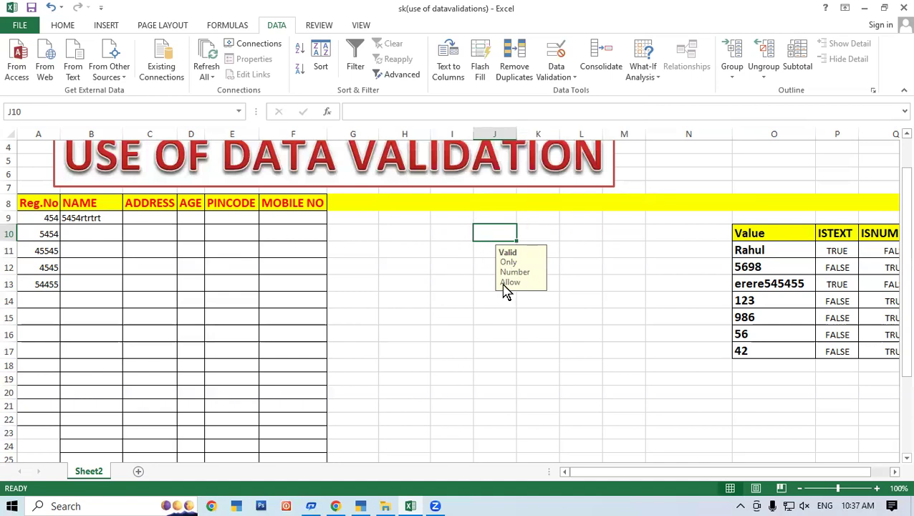
Step: Confirm the message appears when J10 is reselected, then select the Reg.No cells from A9
click(487, 252)
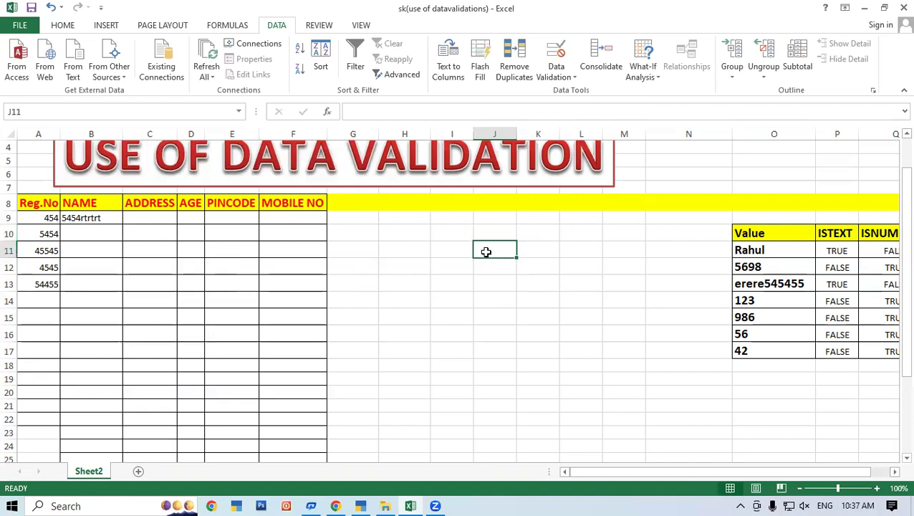
click(496, 228)
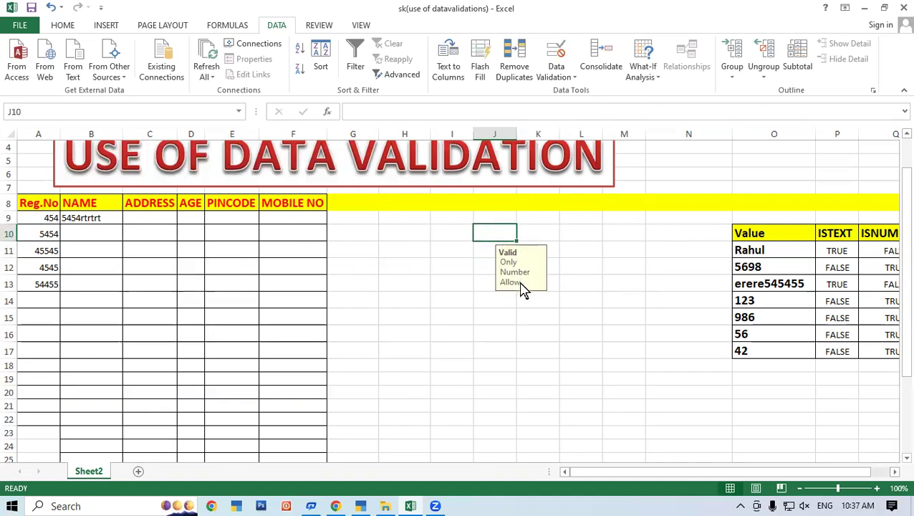
click(392, 312)
drag(38, 218, 45, 410)
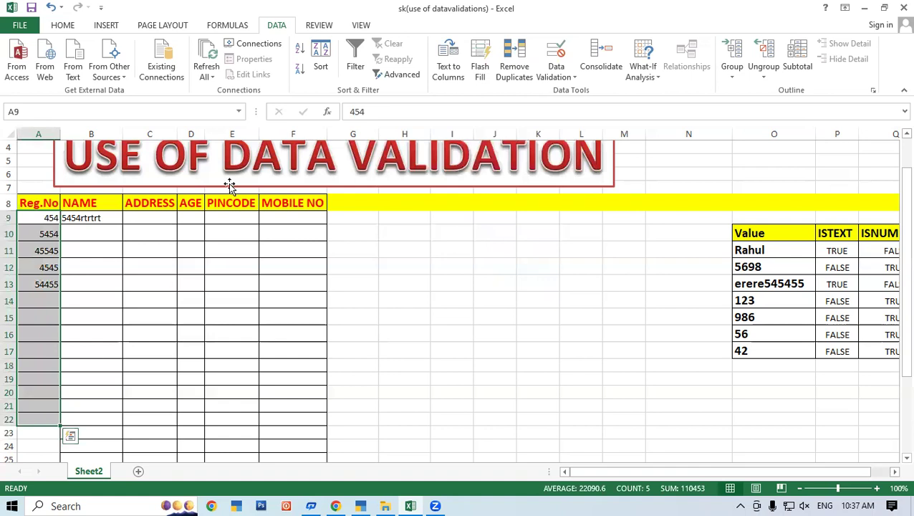
Step: Extend validation over the Reg.No cells with input message 'Valid Data' / 'Only Nubmber Allow'
click(558, 56)
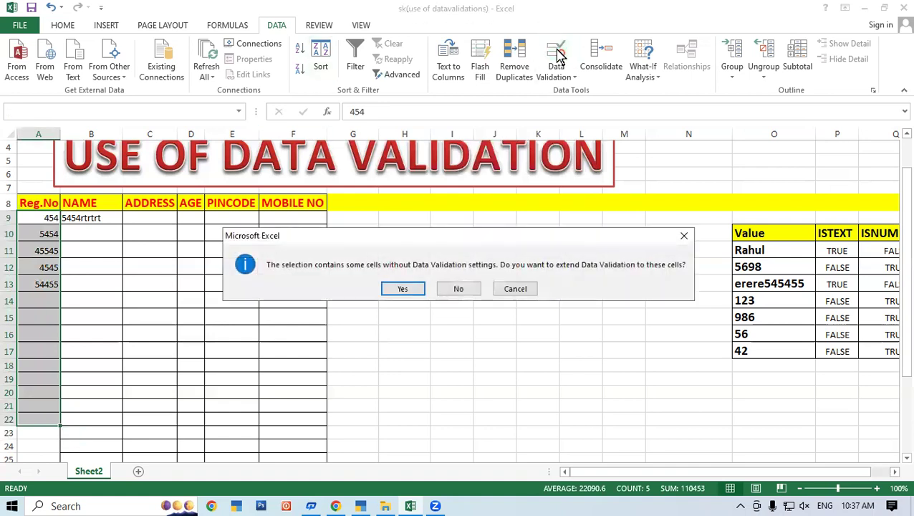
click(402, 288)
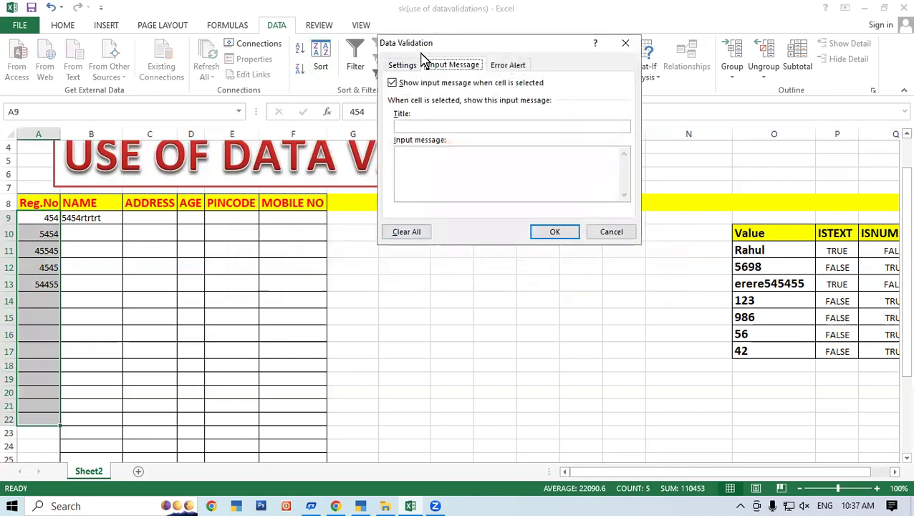
click(405, 68)
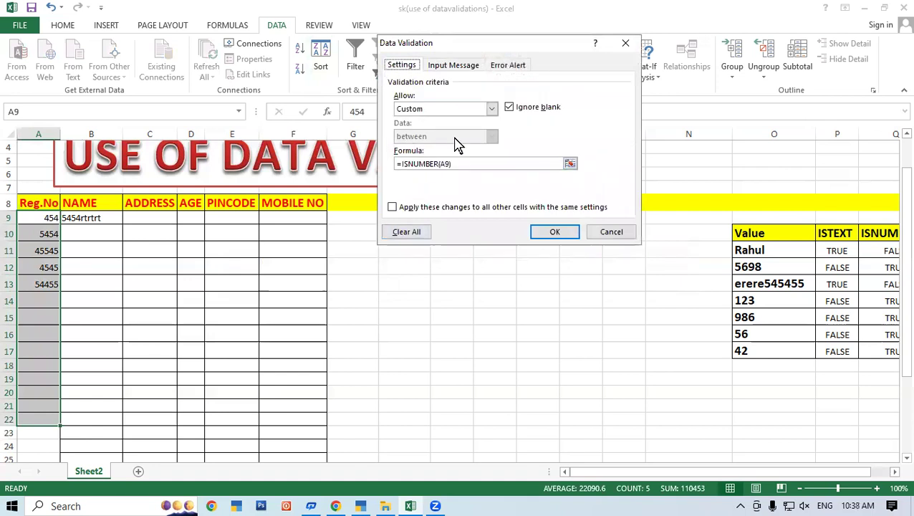
click(466, 66)
click(414, 124)
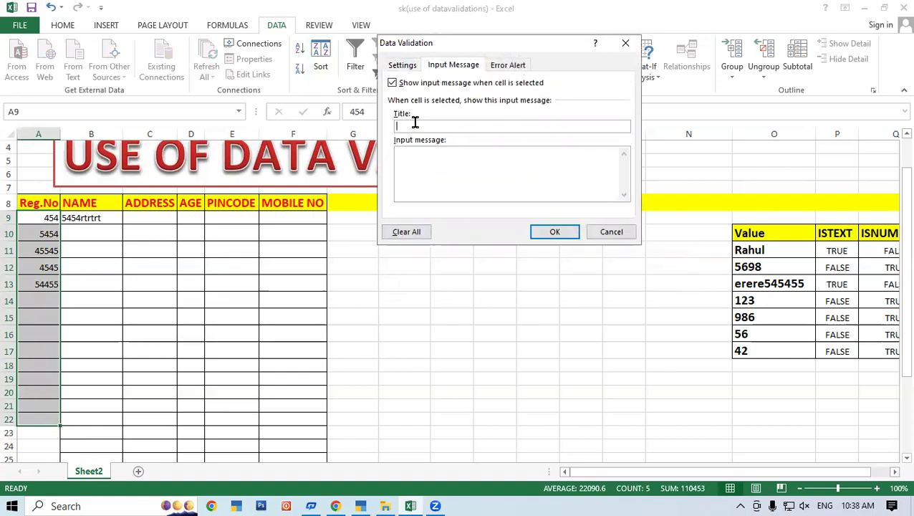
text(Valid Data)
click(415, 155)
text(Only Numbe)
key(BackSpace)
key(BackSpace)
text(mber Allow)
click(541, 232)
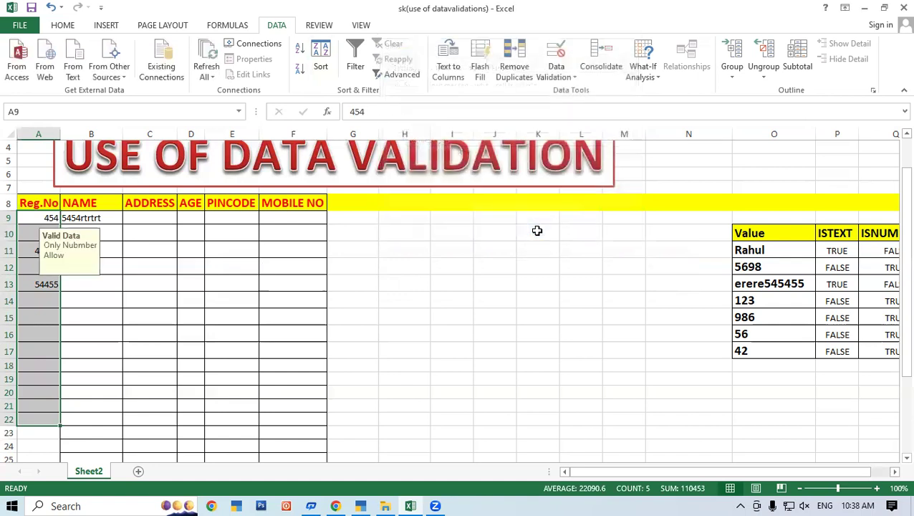
Step: Check the input message on Reg.No cells A9 to A16, then select the NAME cells
click(459, 304)
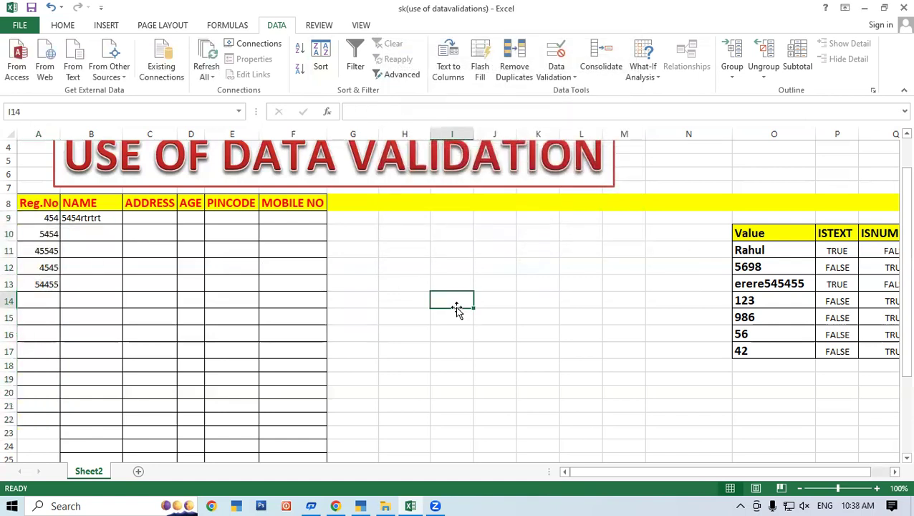
click(35, 218)
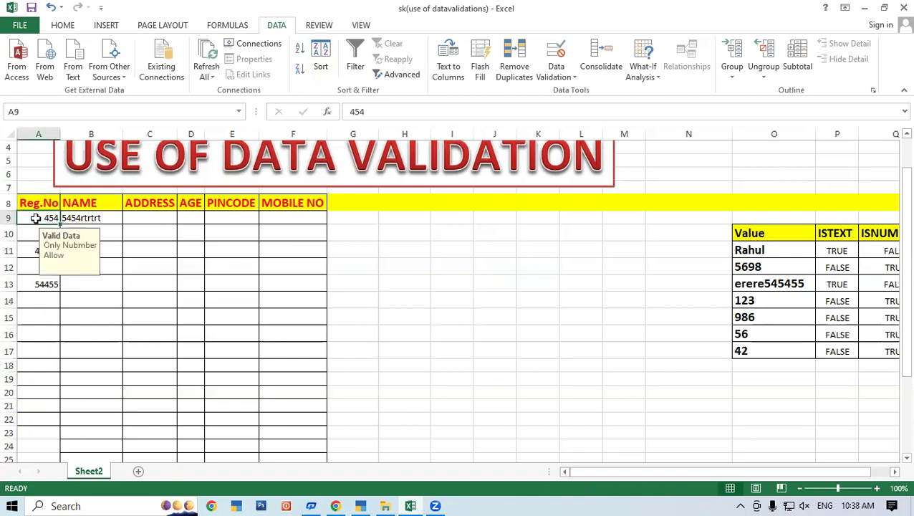
click(31, 234)
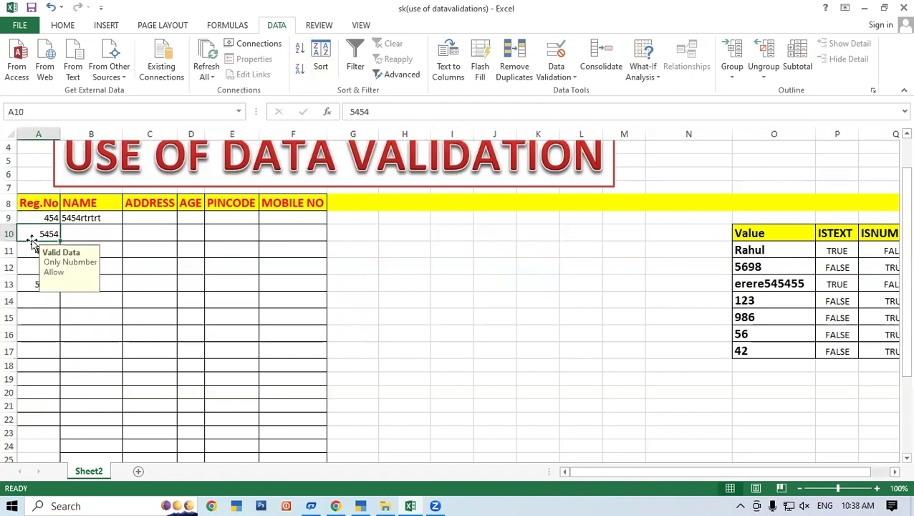
click(30, 250)
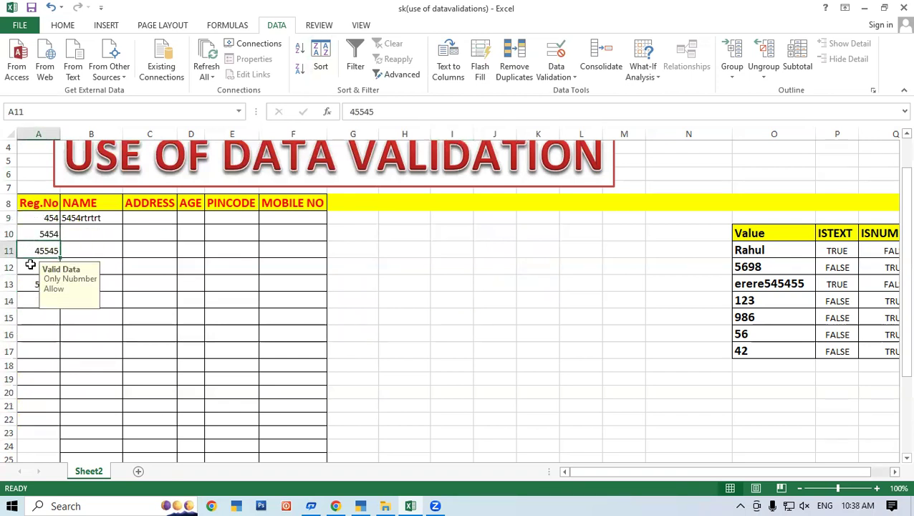
click(31, 265)
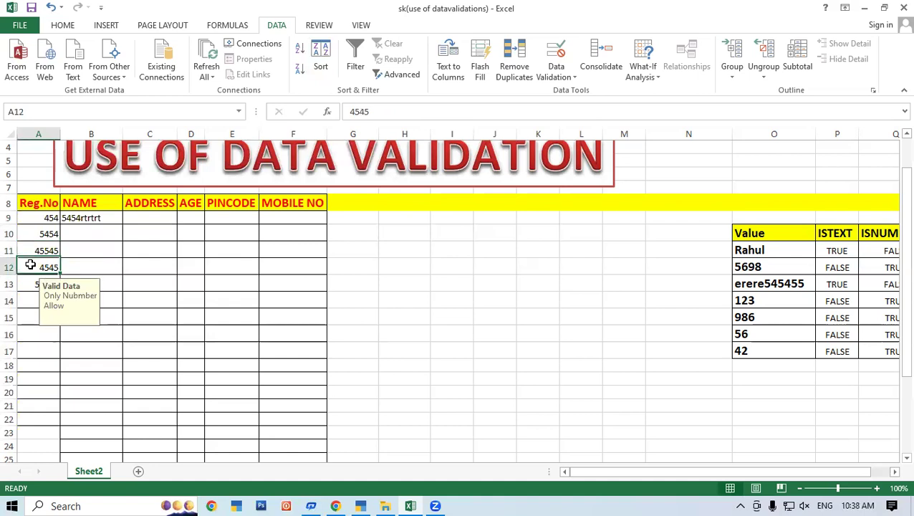
click(30, 309)
click(34, 285)
click(33, 331)
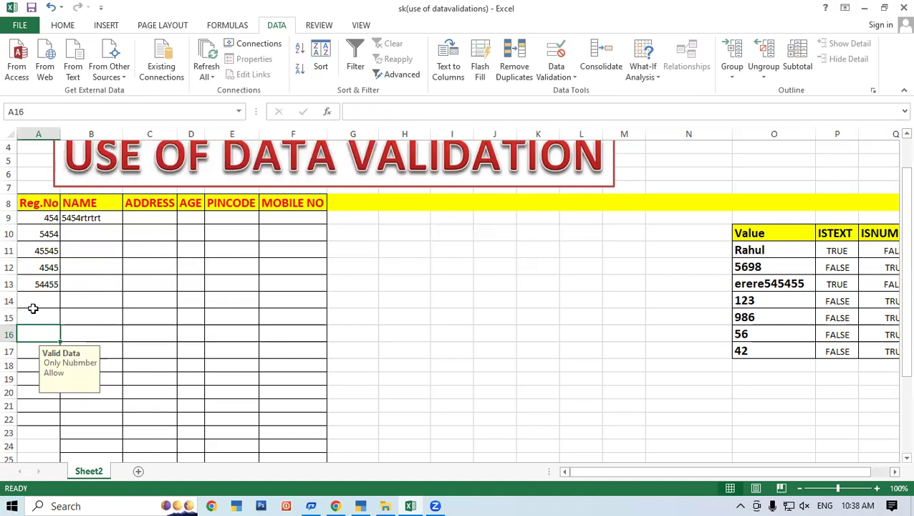
click(33, 317)
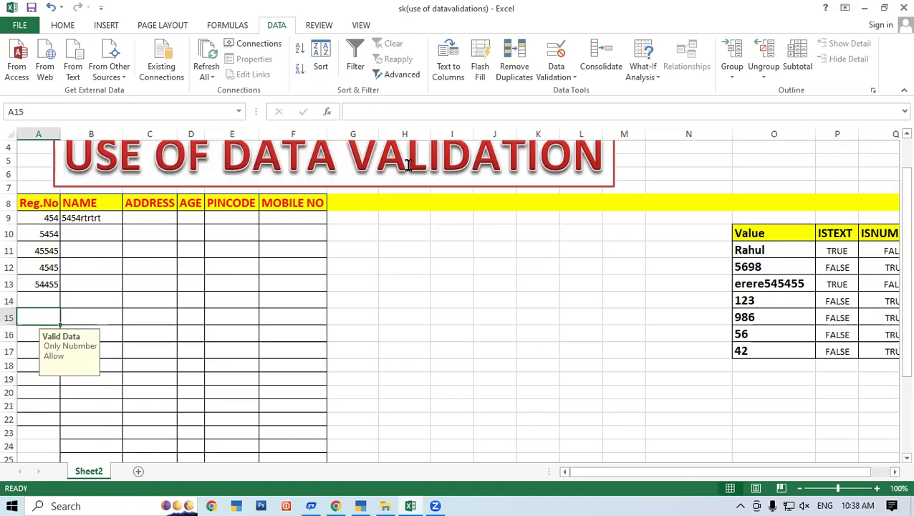
click(407, 318)
drag(97, 217, 106, 438)
Step: Extend validation over the NAME cells with input message 'Valid Data' / 'Only Text'
click(558, 54)
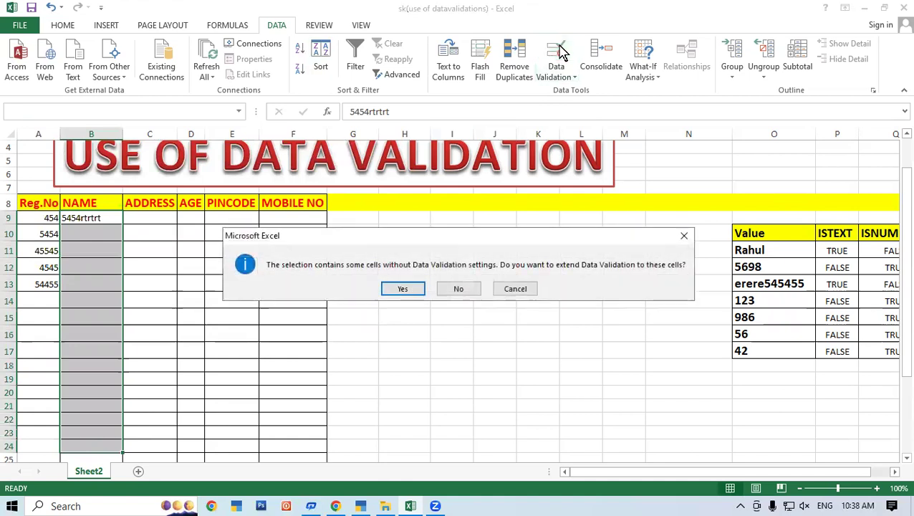
click(399, 289)
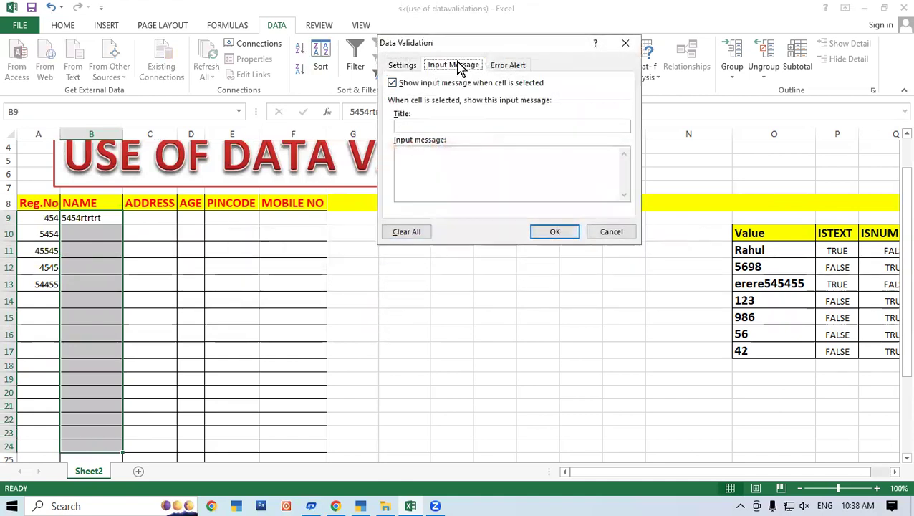
click(415, 125)
text(Valid Data)
click(430, 162)
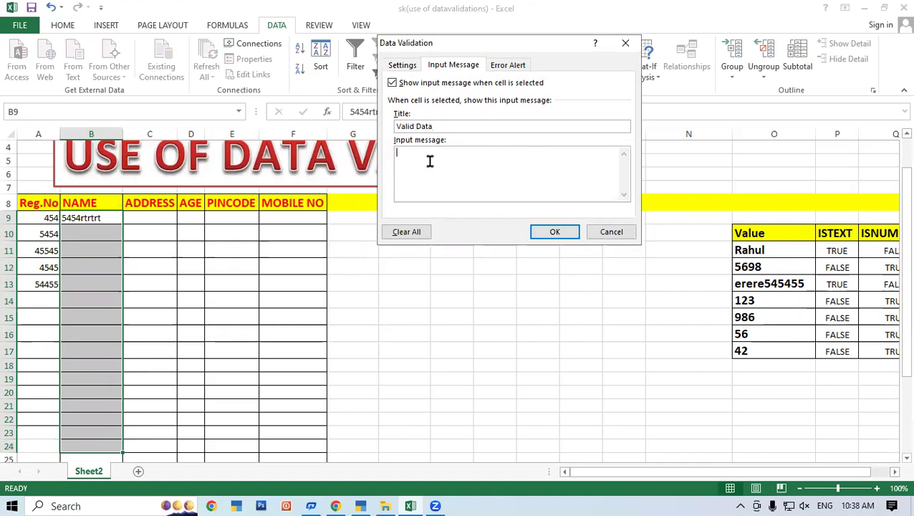
text(Only )
text(Text)
click(561, 228)
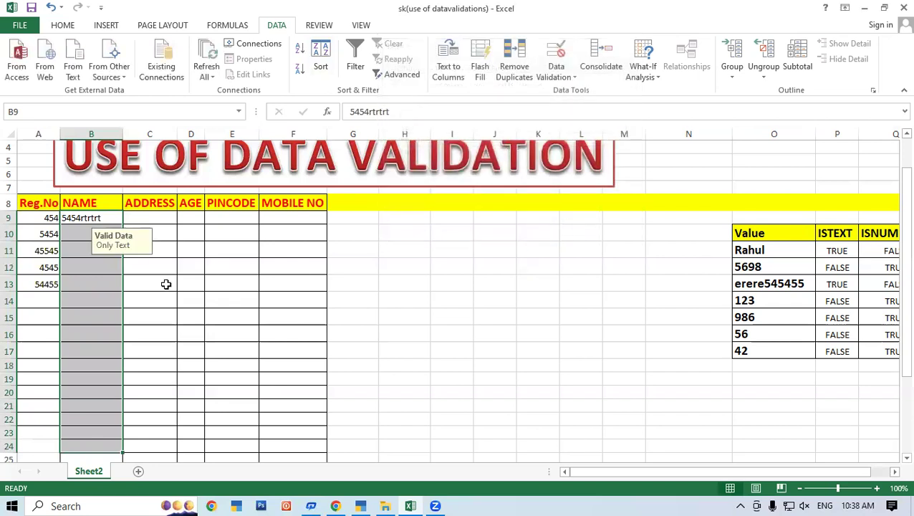
Step: Check that the Only Text message appears on several NAME cells
click(93, 301)
click(93, 267)
click(89, 233)
Step: Check the input message on NAME cells B10, B12, B15, B17 and B18
click(87, 267)
click(89, 351)
click(91, 317)
click(91, 267)
click(98, 236)
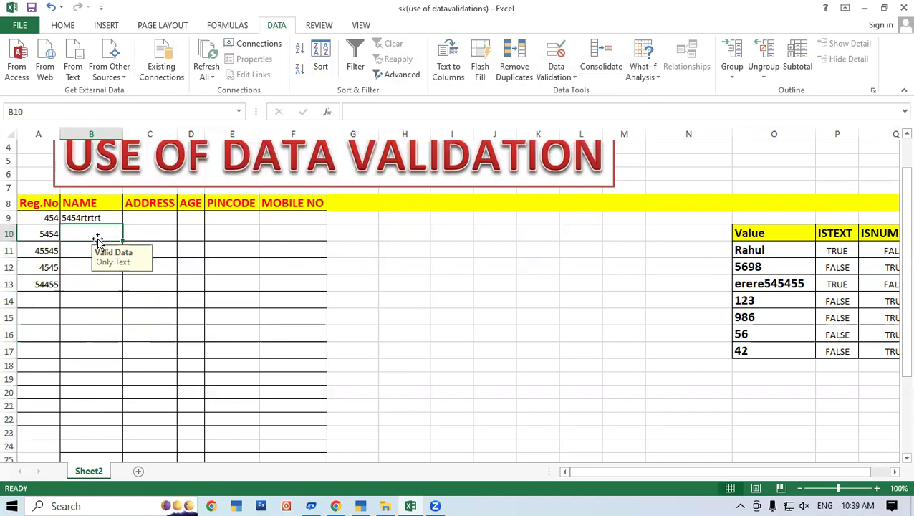
click(80, 360)
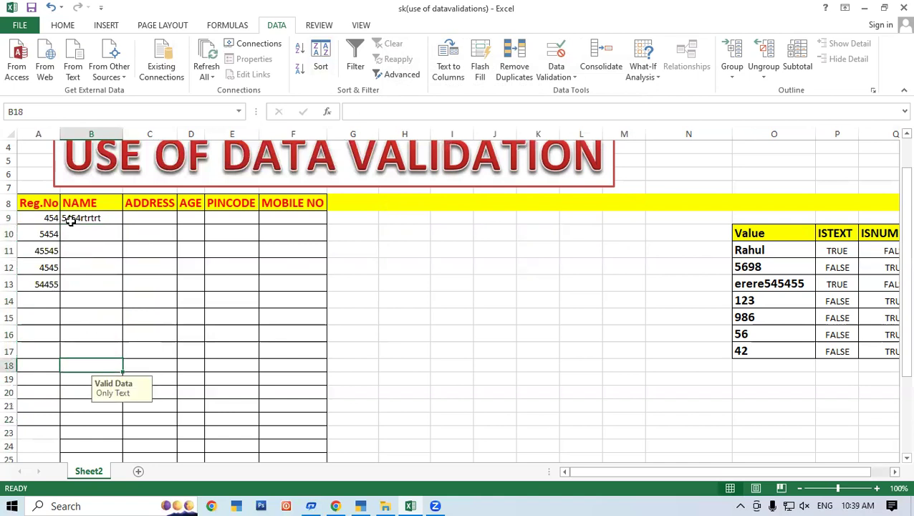
Step: Enter 234343 in B10 and cancel the resulting invalid-value error
click(74, 229)
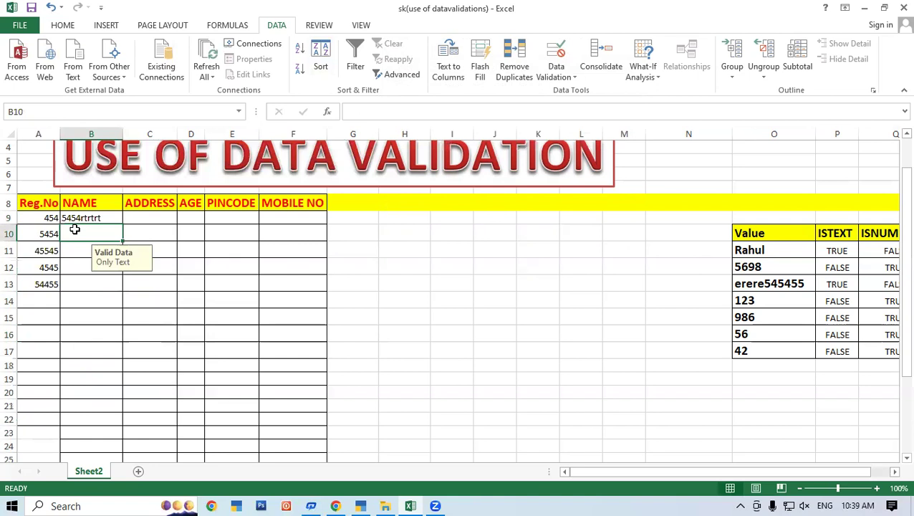
text(234343)
key(Return)
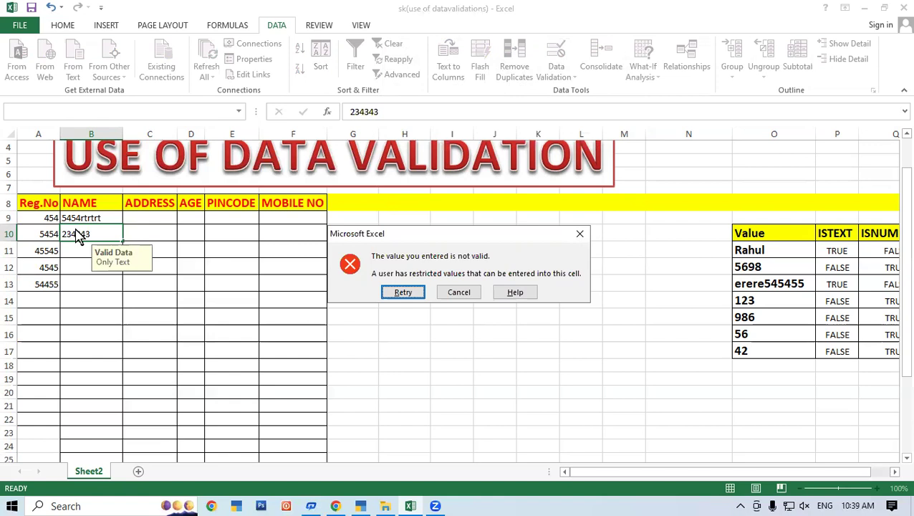
click(462, 293)
Step: Select B9:B23 and set a Stop error alert titled 'Valid Data', message 'Only Text Allowed'
drag(104, 216, 94, 433)
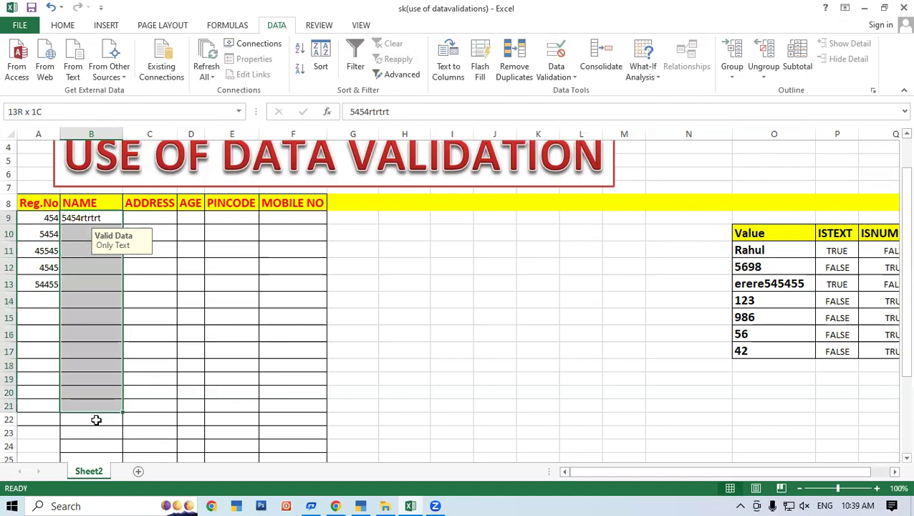
click(556, 56)
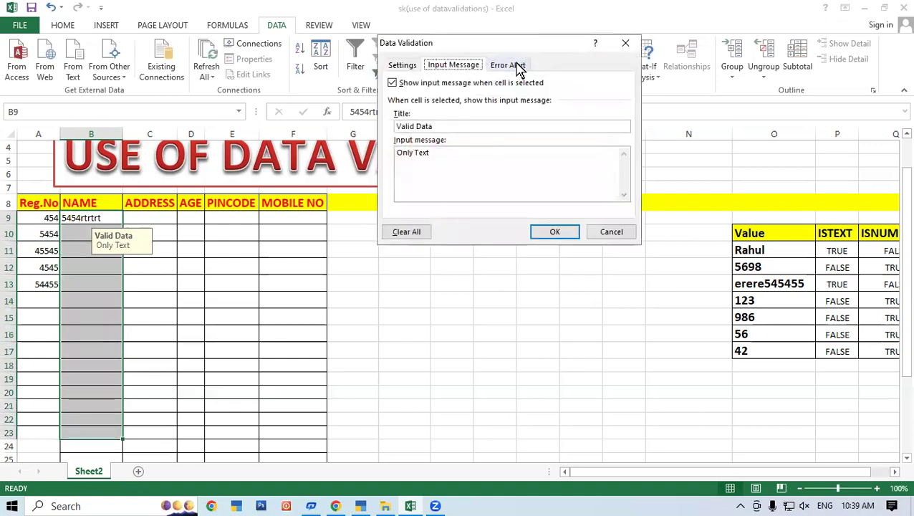
click(520, 66)
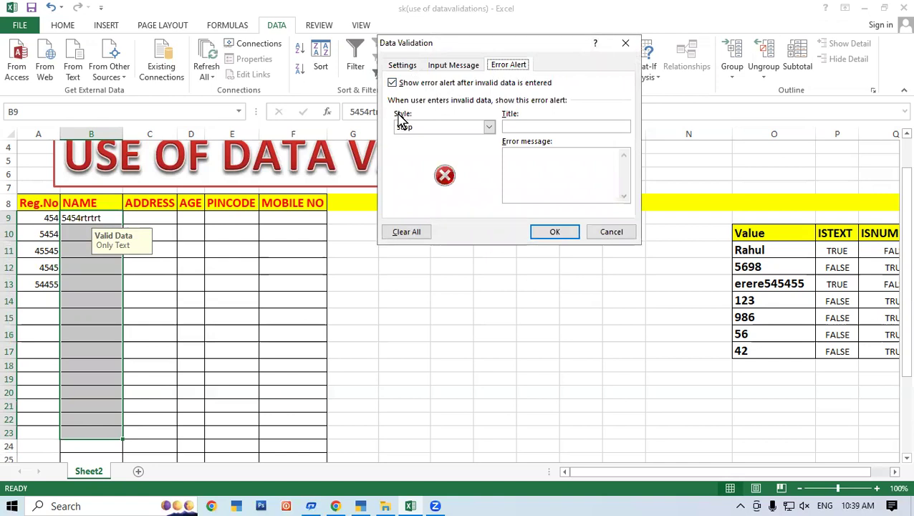
click(415, 129)
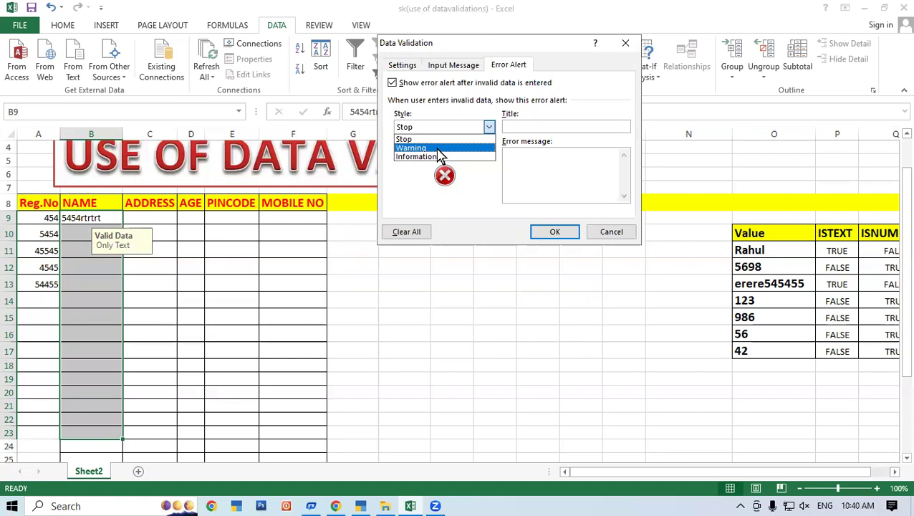
click(424, 140)
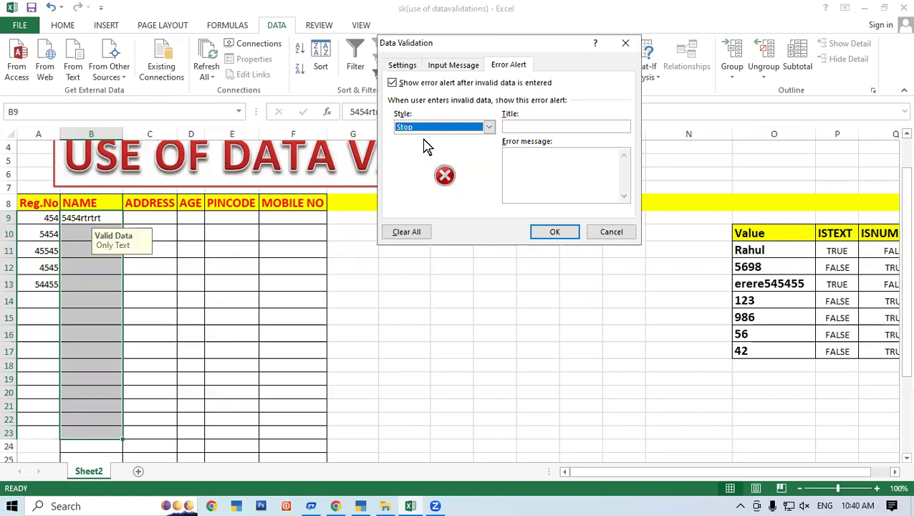
click(524, 125)
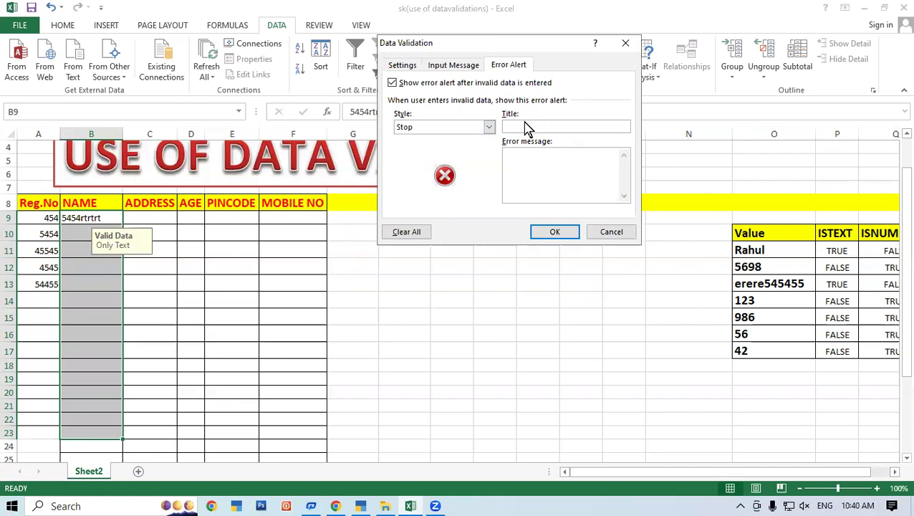
text(Valid)
text( Data)
click(523, 153)
text(Only)
text( Text)
key(BackSpace)
key(BackSpace)
key(BackSpace)
text(Text Allowed)
click(557, 232)
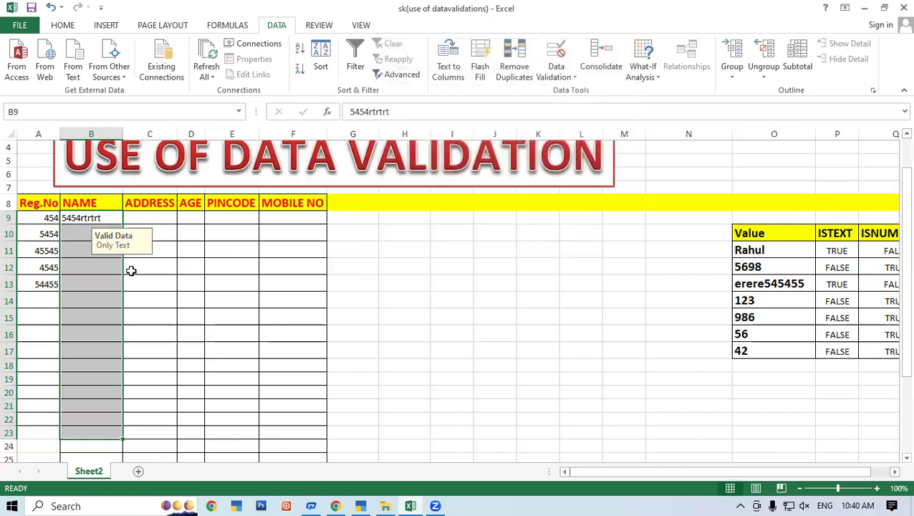
click(203, 304)
click(88, 248)
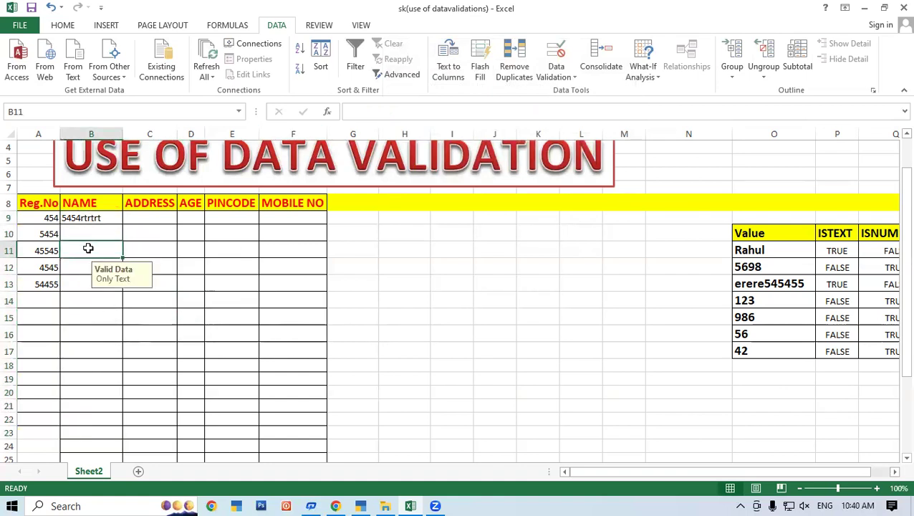
text(243434)
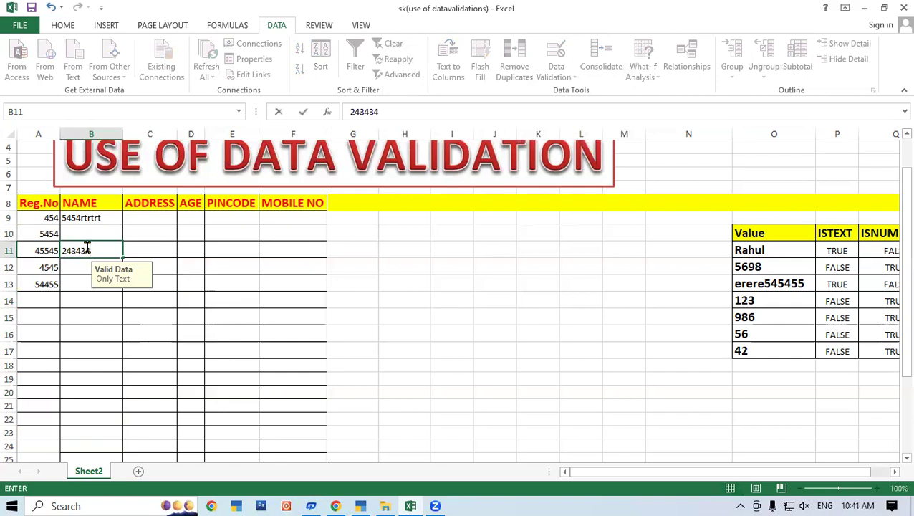
key(Return)
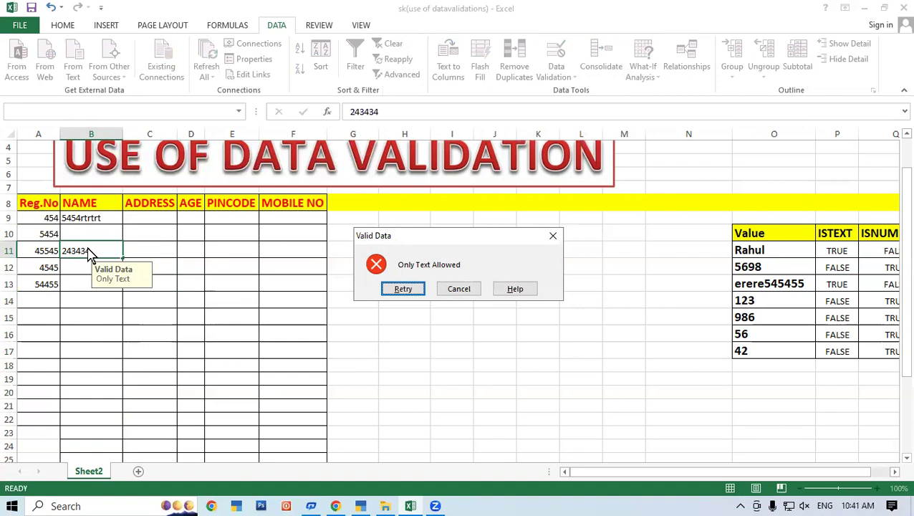
click(552, 236)
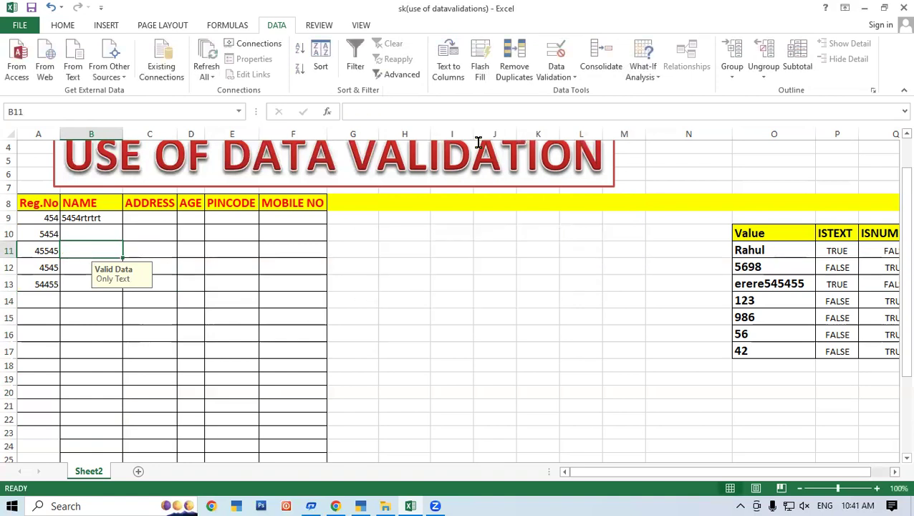
click(551, 57)
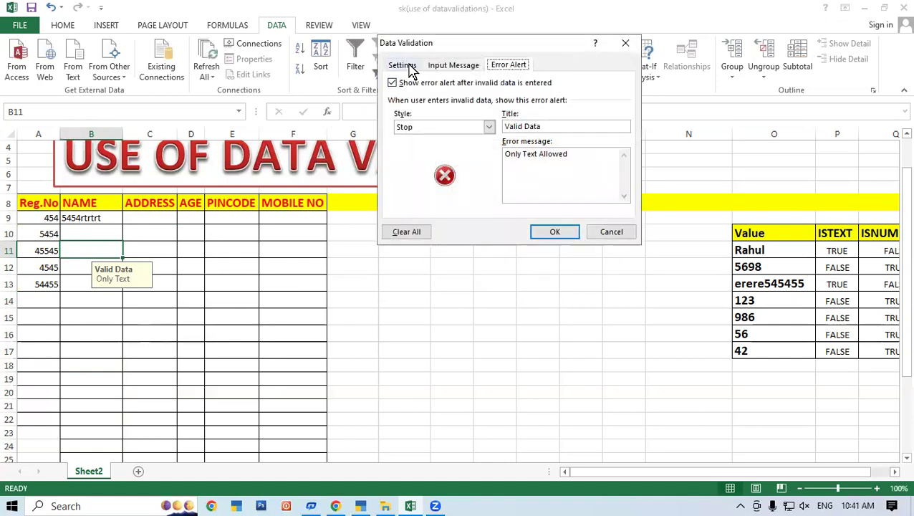
click(405, 65)
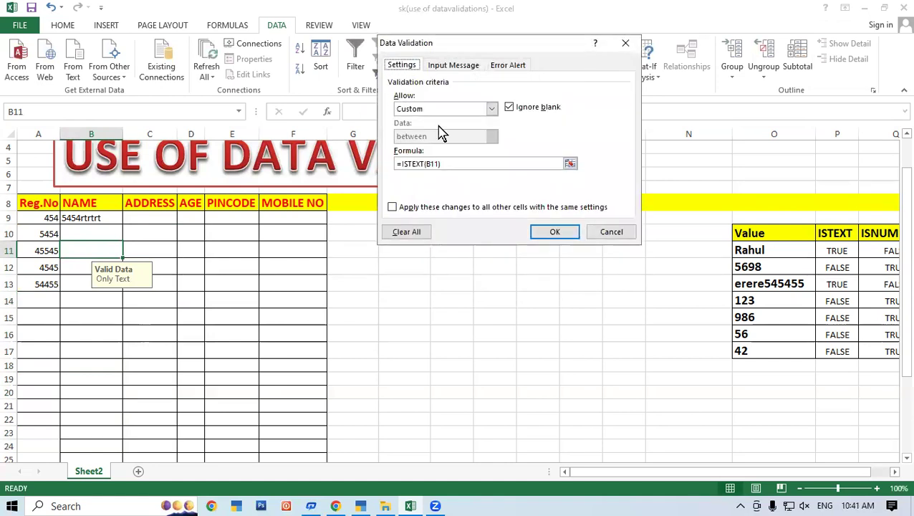
click(453, 65)
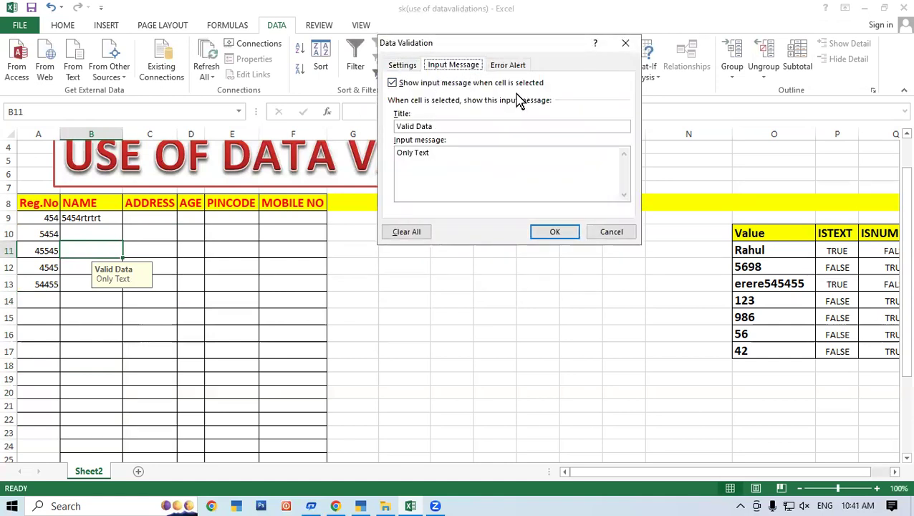
click(517, 65)
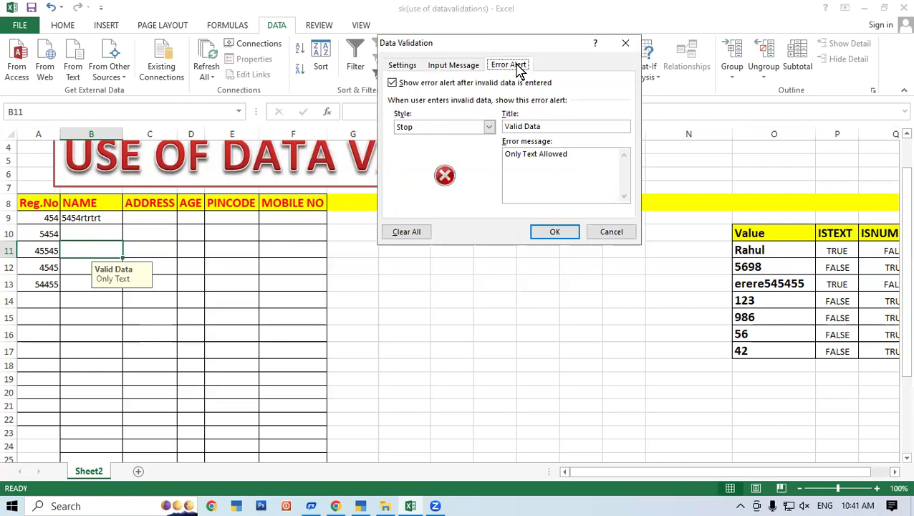
click(620, 233)
click(106, 300)
click(95, 247)
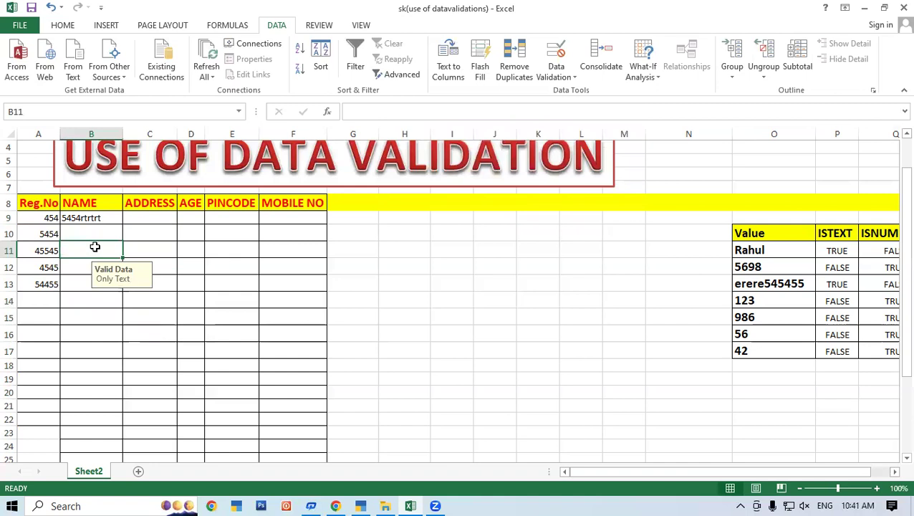
text(32434353)
key(Return)
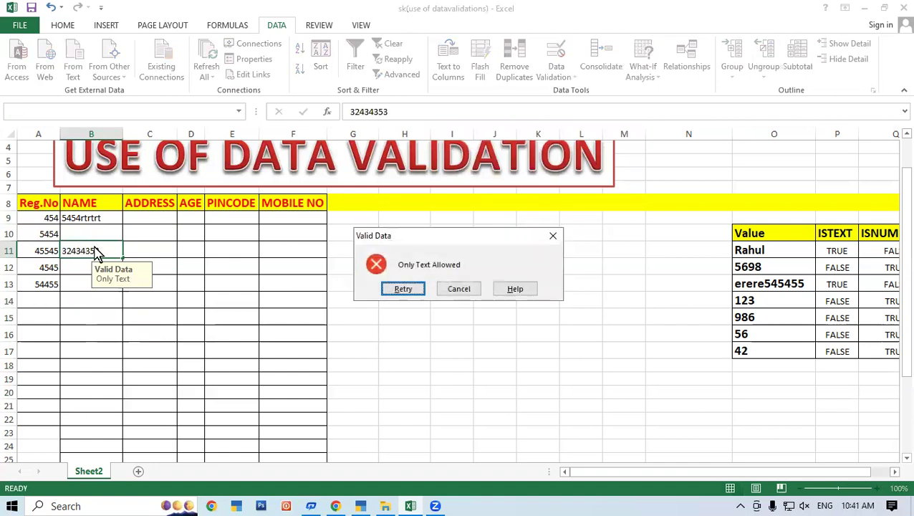
key(Return)
text(454)
key(Return)
key(Return)
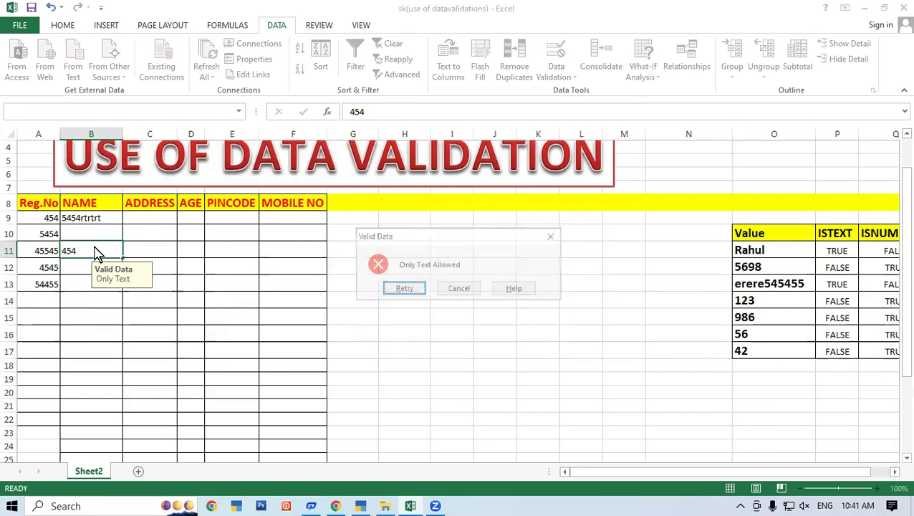
key(Return)
key(Return)
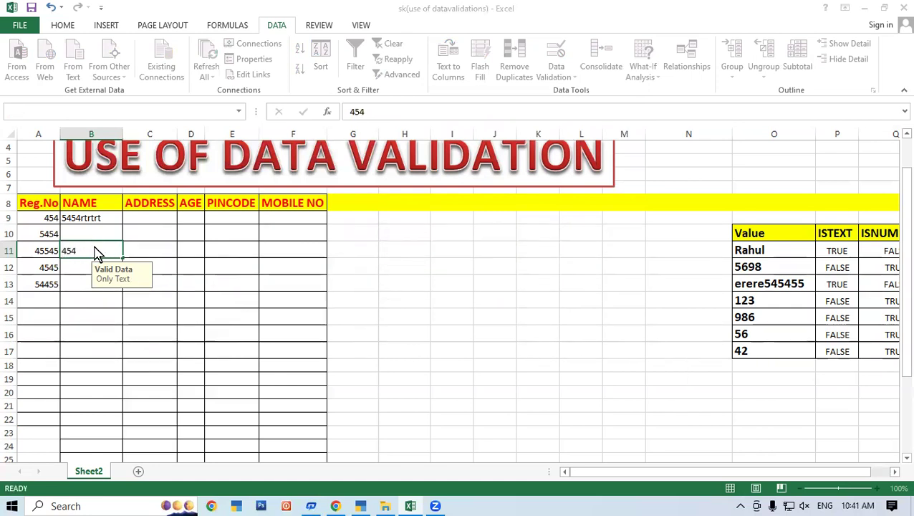
click(465, 290)
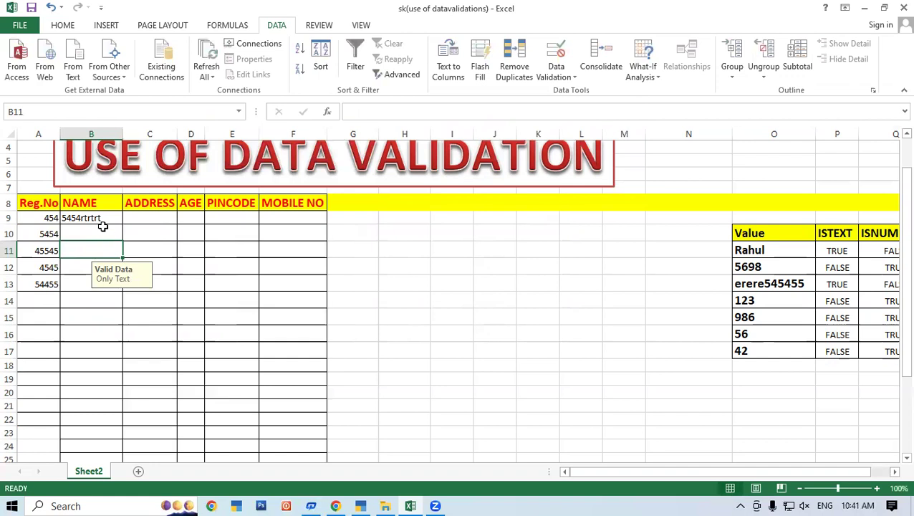
Step: Give B9:B24 a Warning error alert with title 'tert' and message 'rtrtrt'
drag(106, 223, 108, 435)
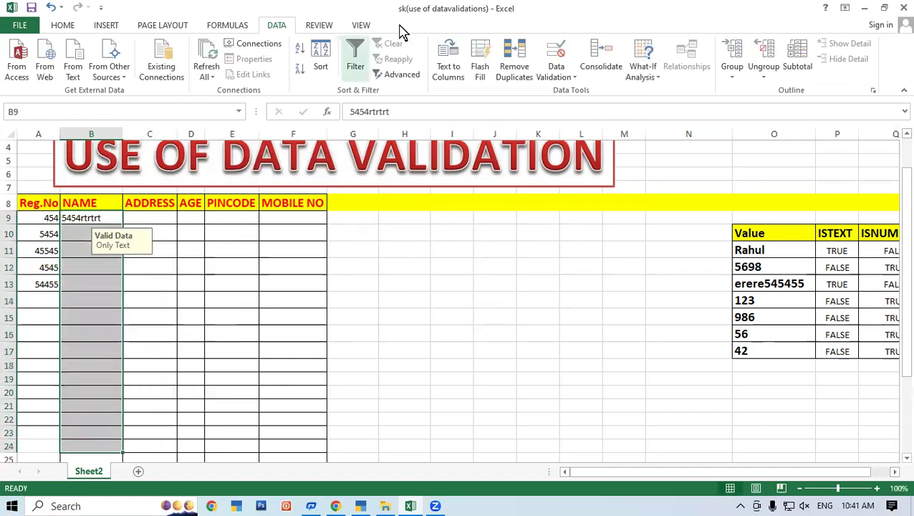
click(556, 51)
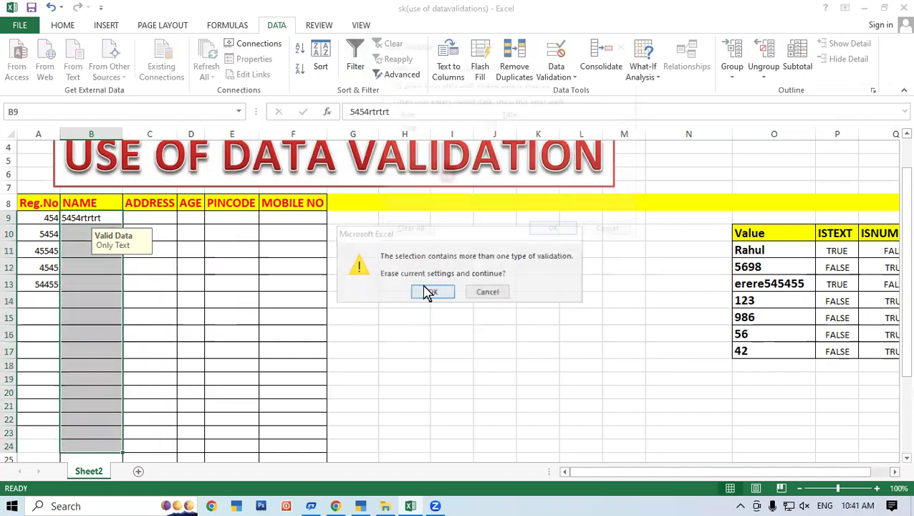
click(427, 291)
click(402, 127)
click(415, 148)
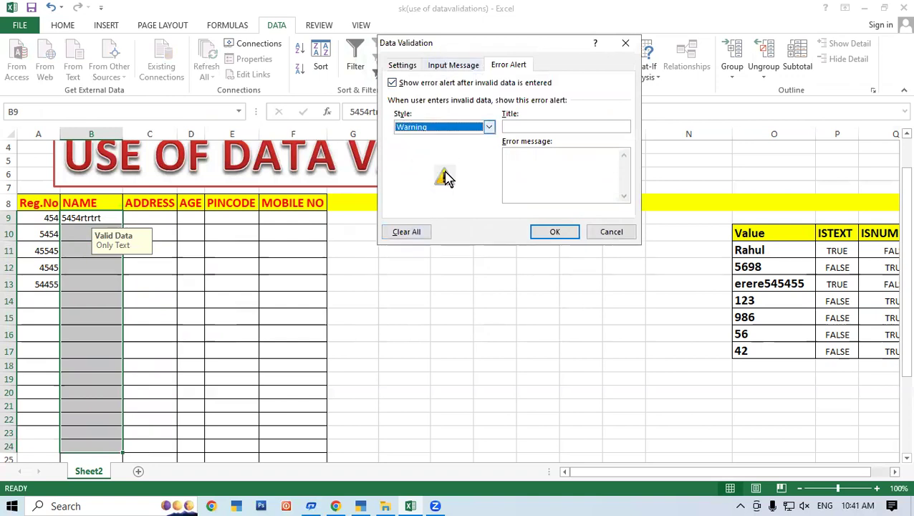
click(525, 123)
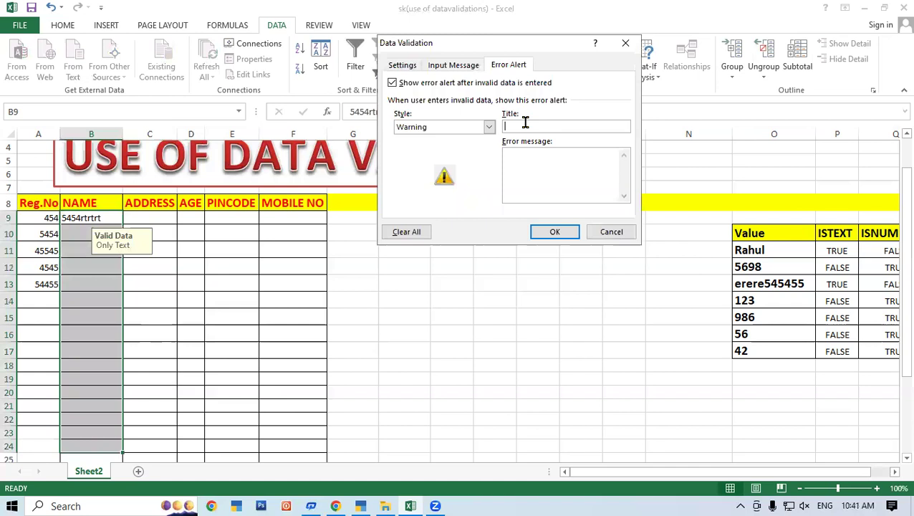
text(tert)
click(535, 166)
text(rtrtrt)
click(555, 232)
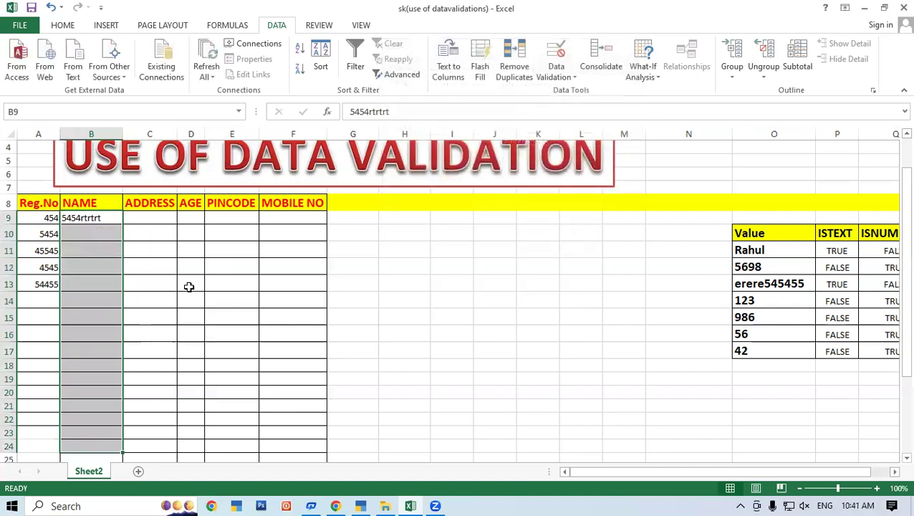
Step: Enter 34343 in B11 and 4545 in B12
click(101, 250)
text(34343)
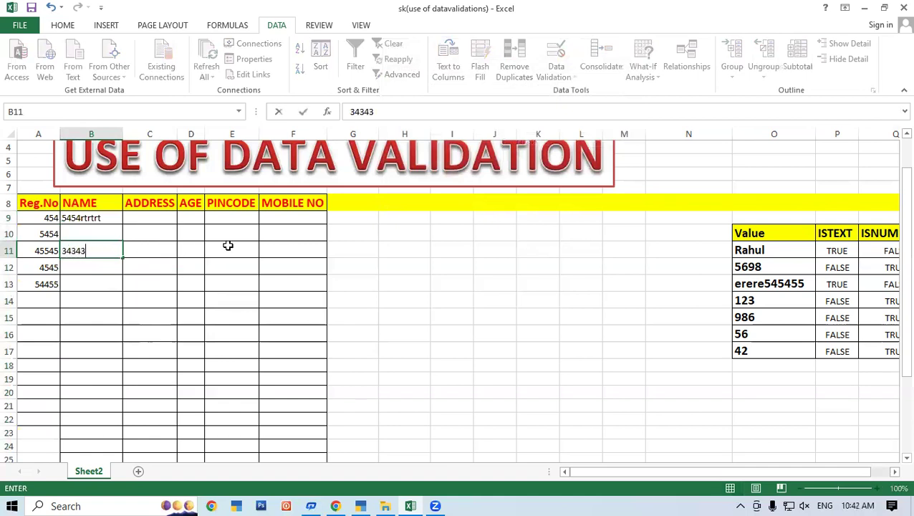
key(Return)
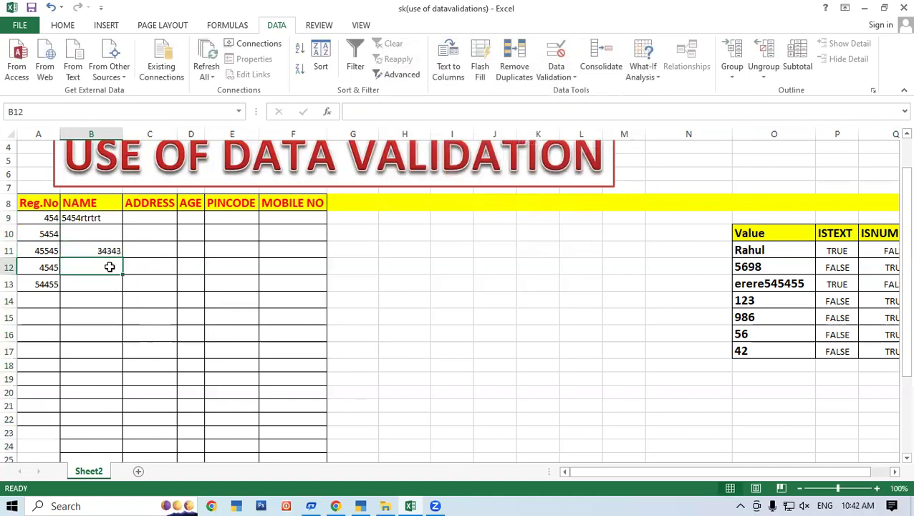
text(4545)
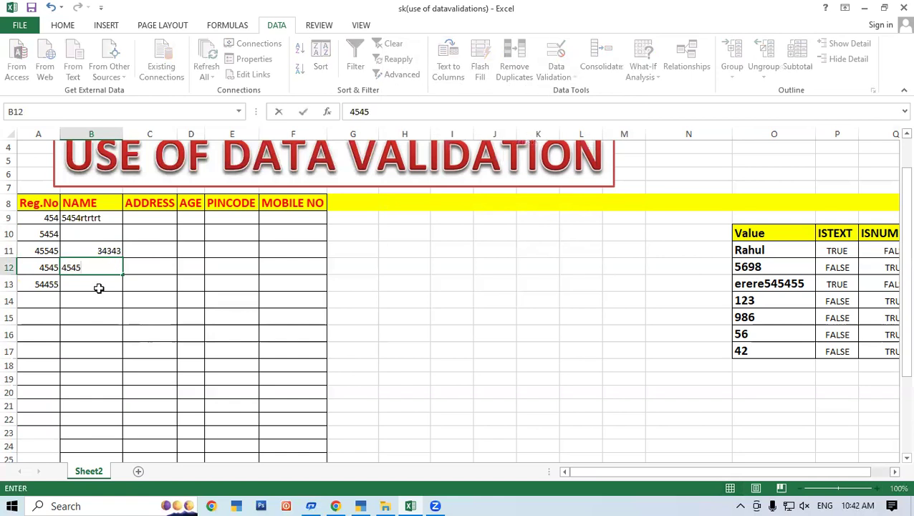
key(Return)
Step: Pick the Information alert style for B13, then close the dialog without applying it
click(556, 58)
click(438, 127)
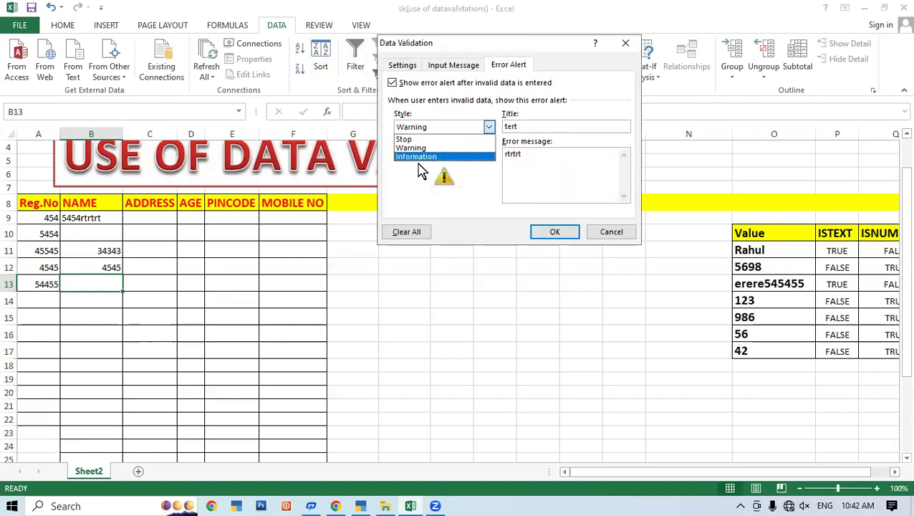
click(417, 157)
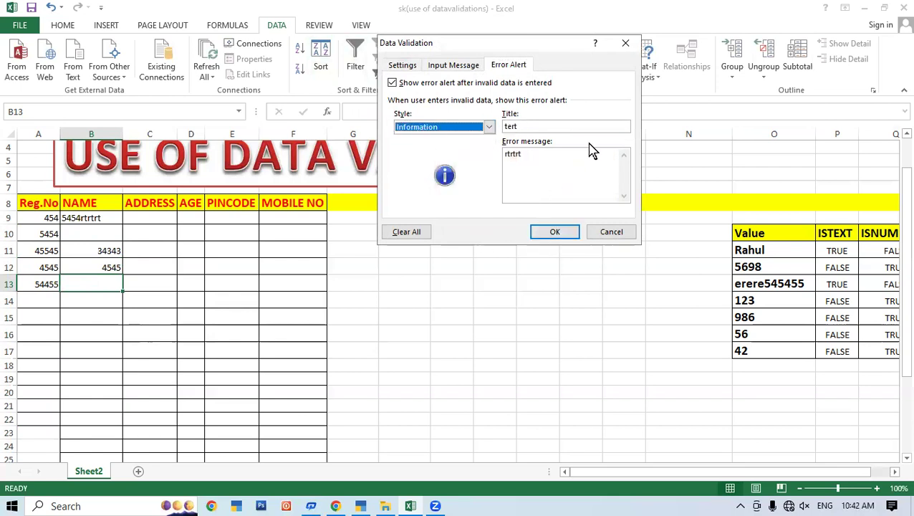
click(626, 43)
click(209, 280)
Step: Select B9:B23 and apply the Information error alert style
drag(79, 219, 100, 432)
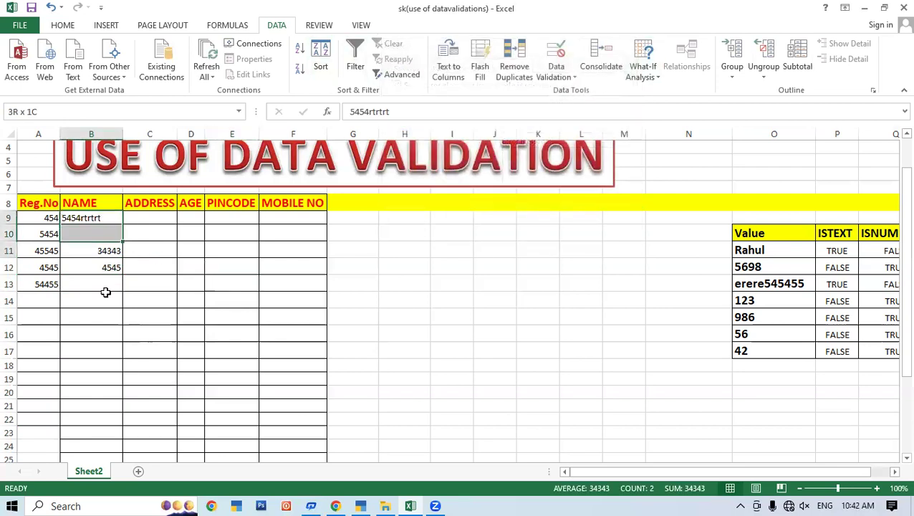
click(556, 76)
click(561, 89)
click(473, 128)
click(450, 154)
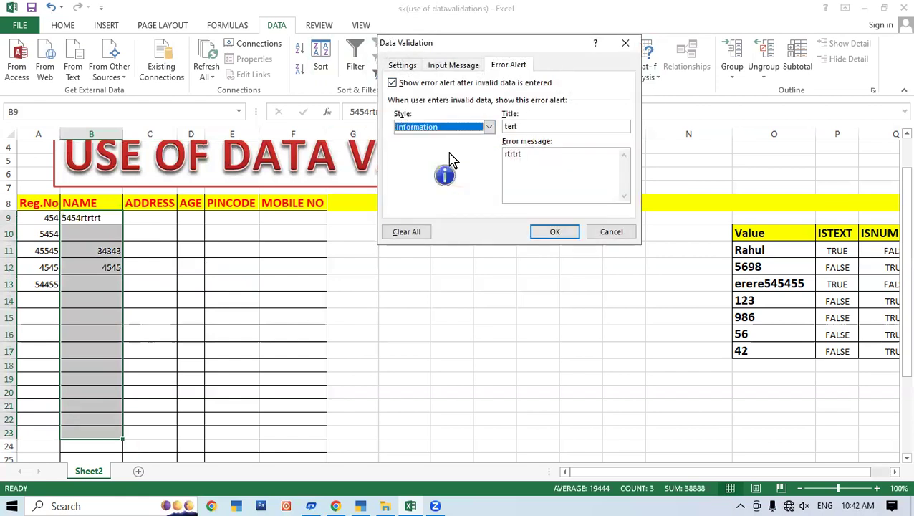
click(528, 161)
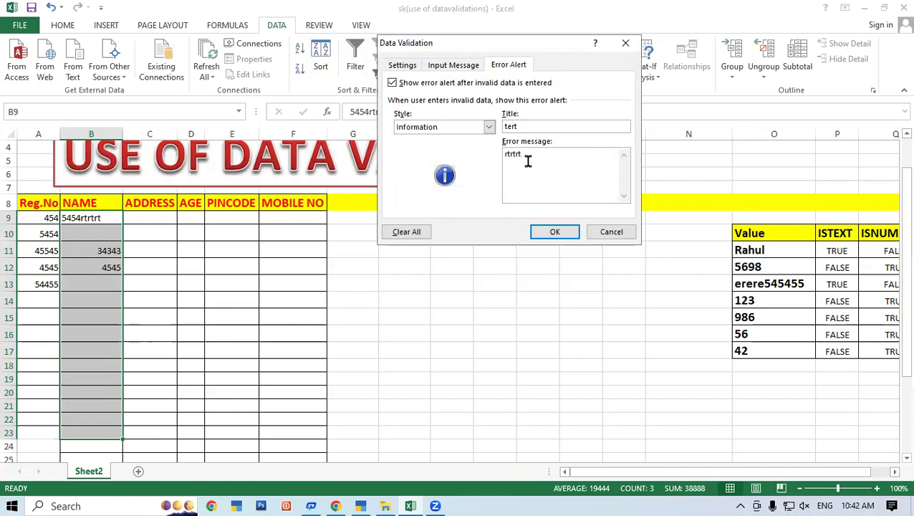
click(558, 233)
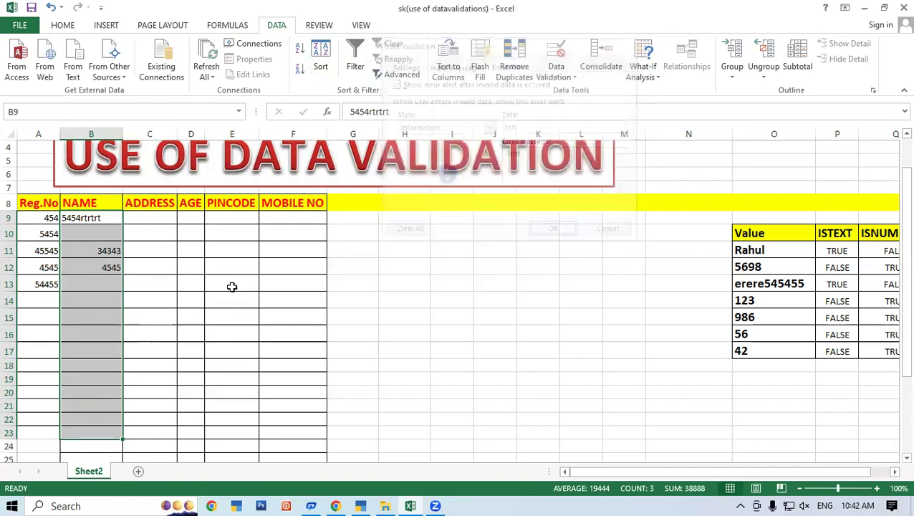
Step: Enter 454545 in B13
click(89, 286)
text(454545)
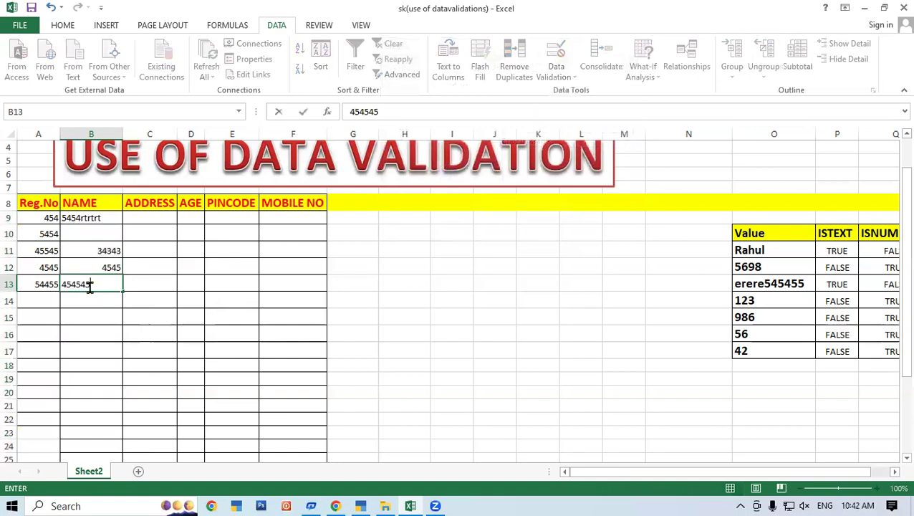
key(Return)
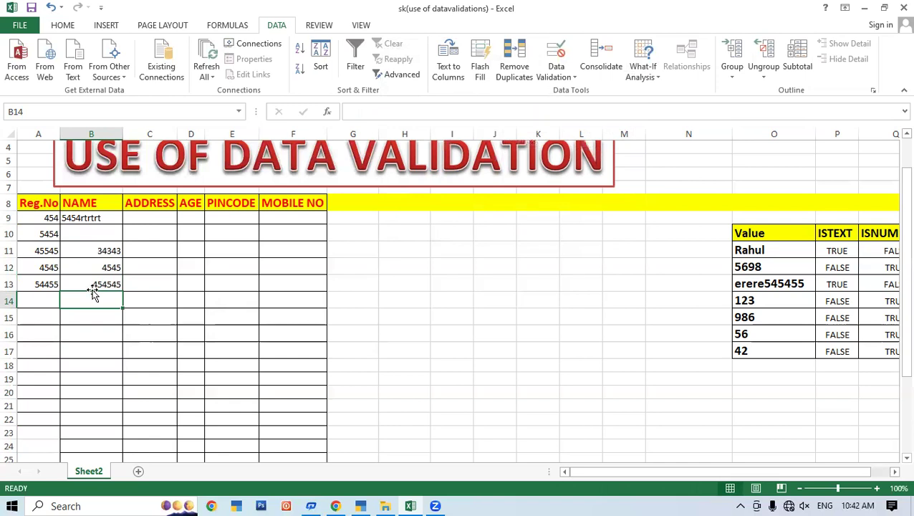
click(419, 306)
click(404, 251)
drag(404, 218, 404, 266)
click(494, 234)
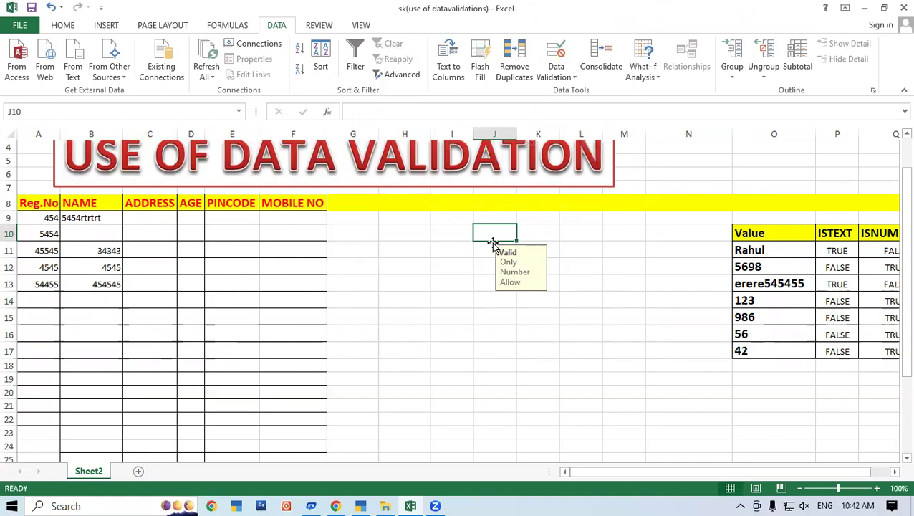
click(560, 366)
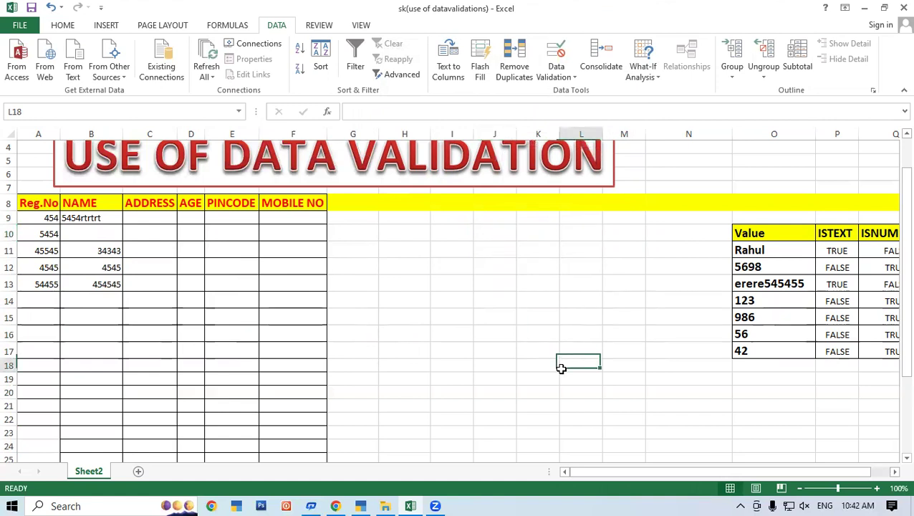